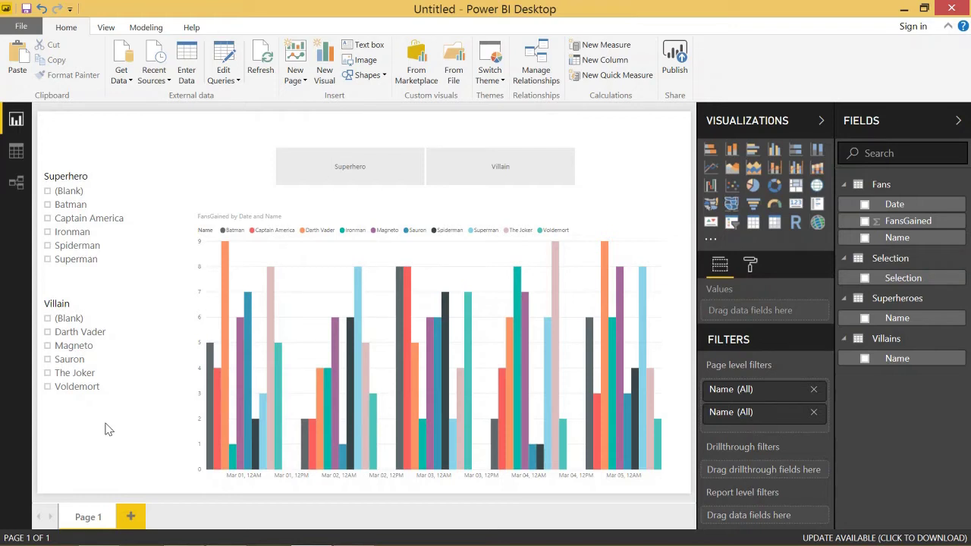
# Step: Switch to the Relationships view to see the Superheroes, Fans, Villains and Selection tables
pyautogui.click(23, 153)
# Step: Nudge the Fans table left in the diagram, review its 50 rows, then return to the report
pyautogui.click(25, 182)
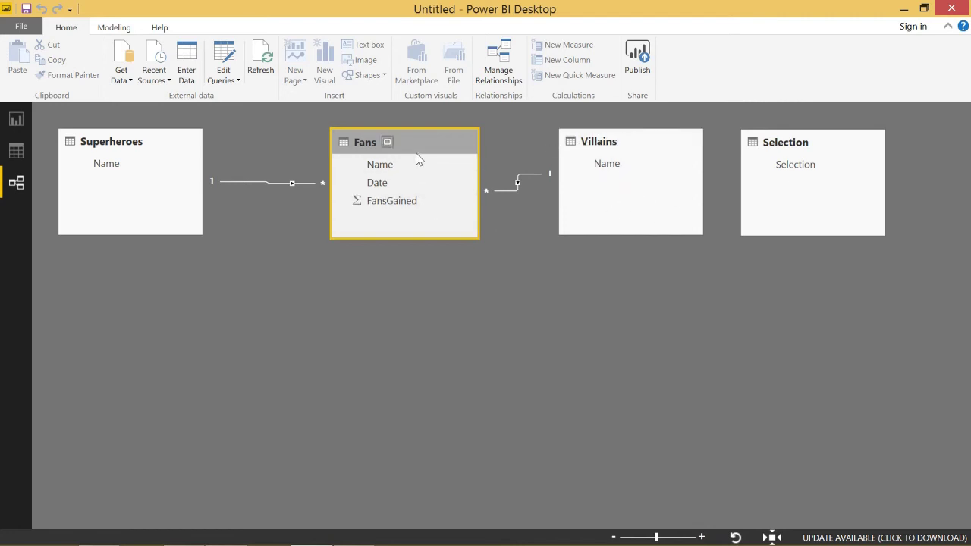
pyautogui.moveTo(421, 143); pyautogui.dragTo(405, 145)
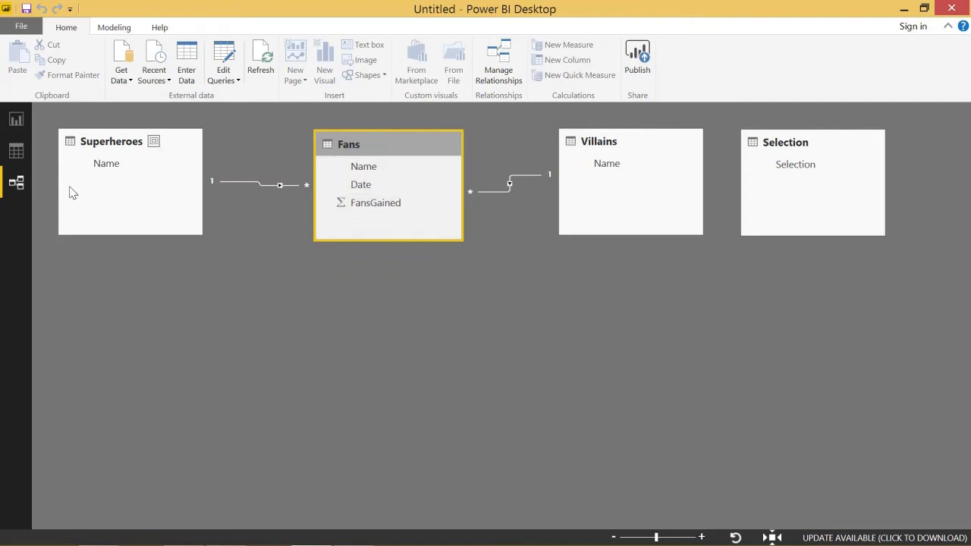
pyautogui.click(11, 155)
pyautogui.click(868, 184)
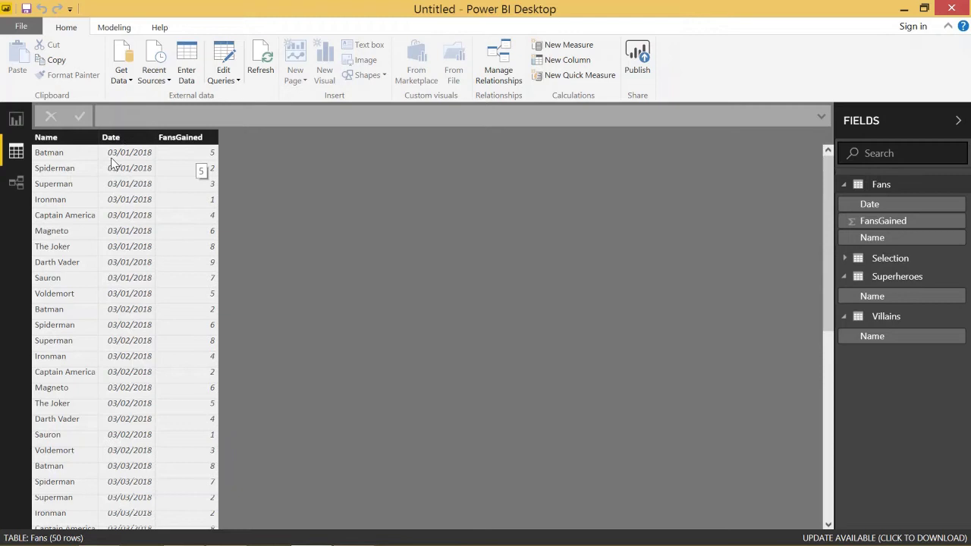
pyautogui.click(15, 120)
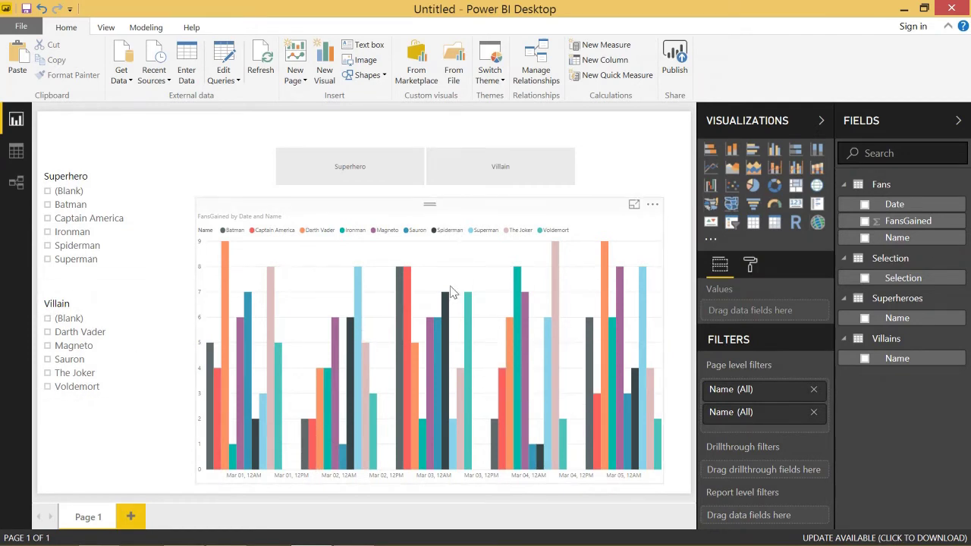
# Step: Filter the slicers to Captain America and Magneto, and pick Superhero in the Selection slicer
pyautogui.click(83, 220)
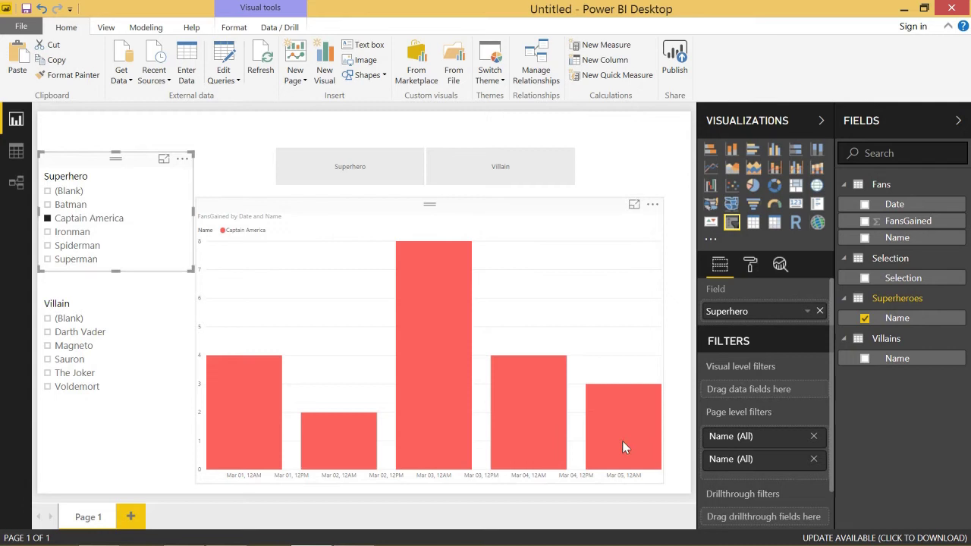
pyautogui.click(60, 347)
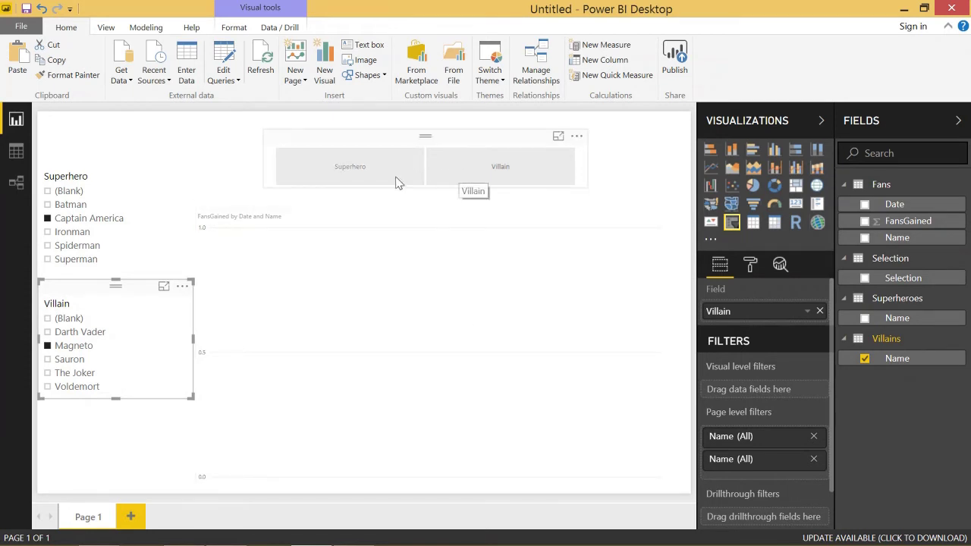
pyautogui.click(318, 170)
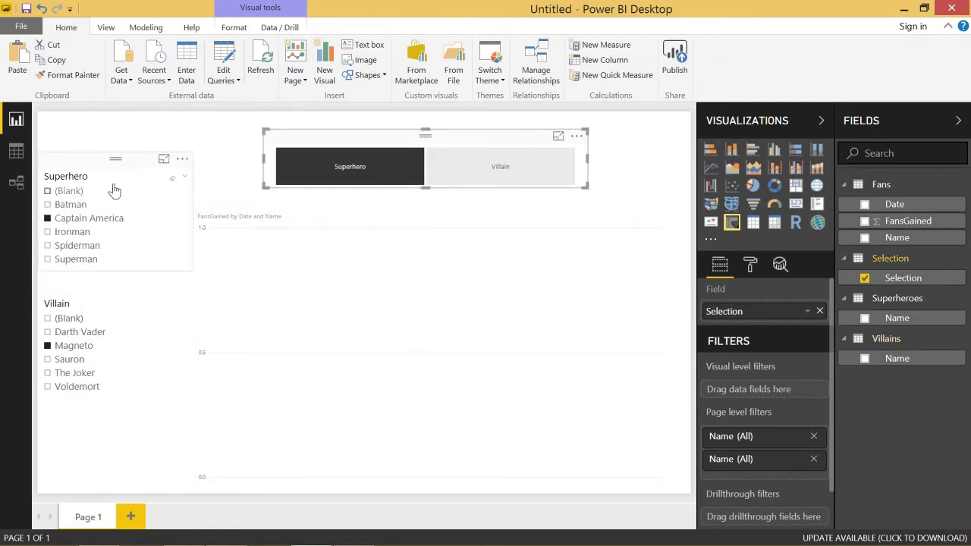
# Step: Move the Selection table below Fans in the diagram and check its two rows
pyautogui.click(17, 183)
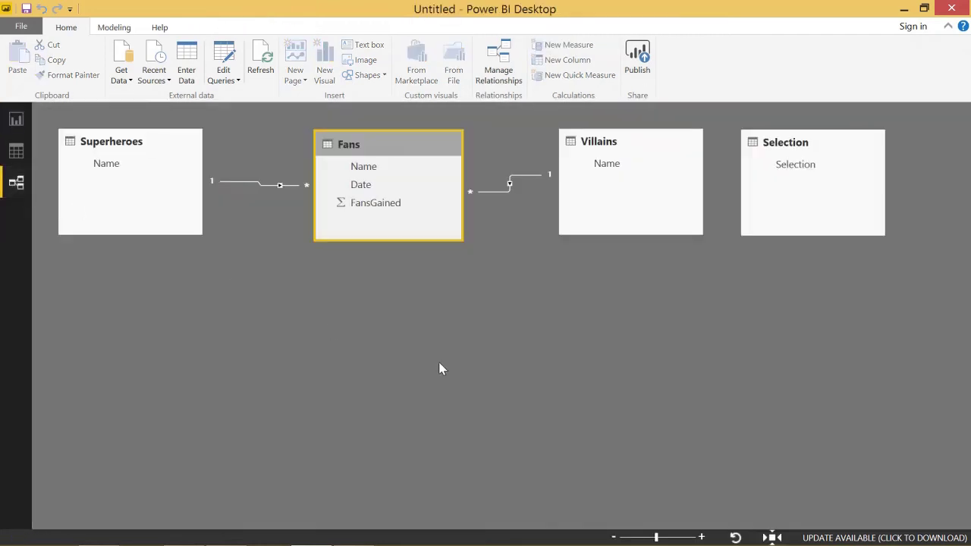
pyautogui.click(819, 202)
pyautogui.moveTo(837, 152); pyautogui.dragTo(402, 329)
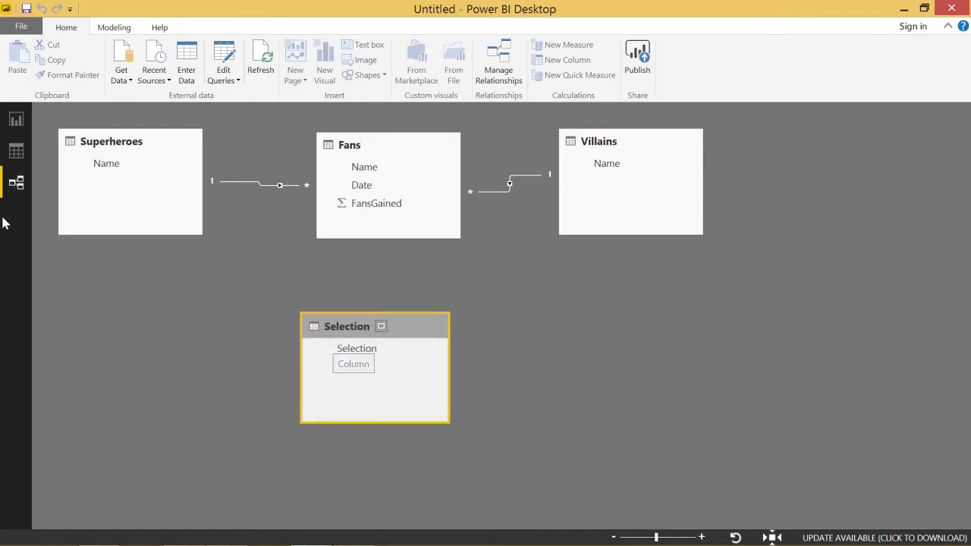
pyautogui.click(15, 151)
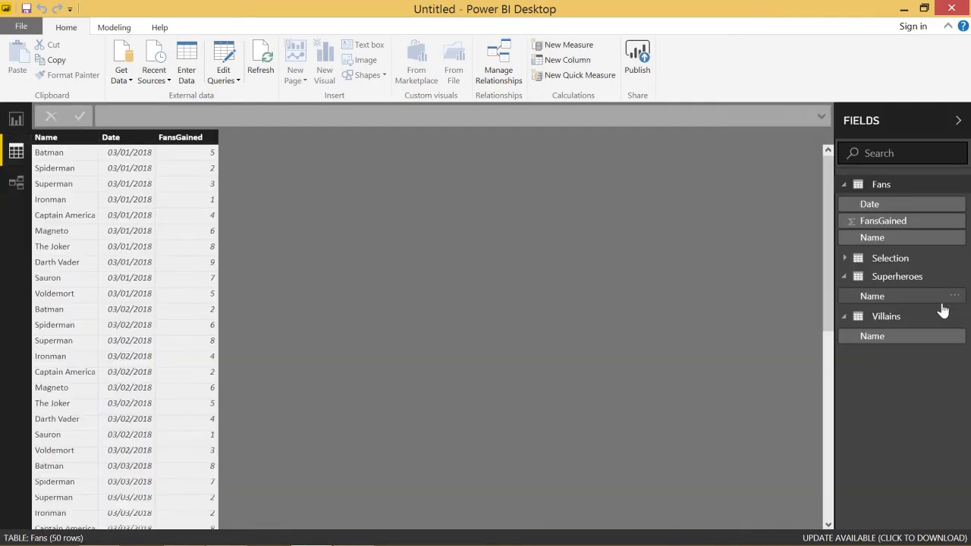
pyautogui.click(891, 260)
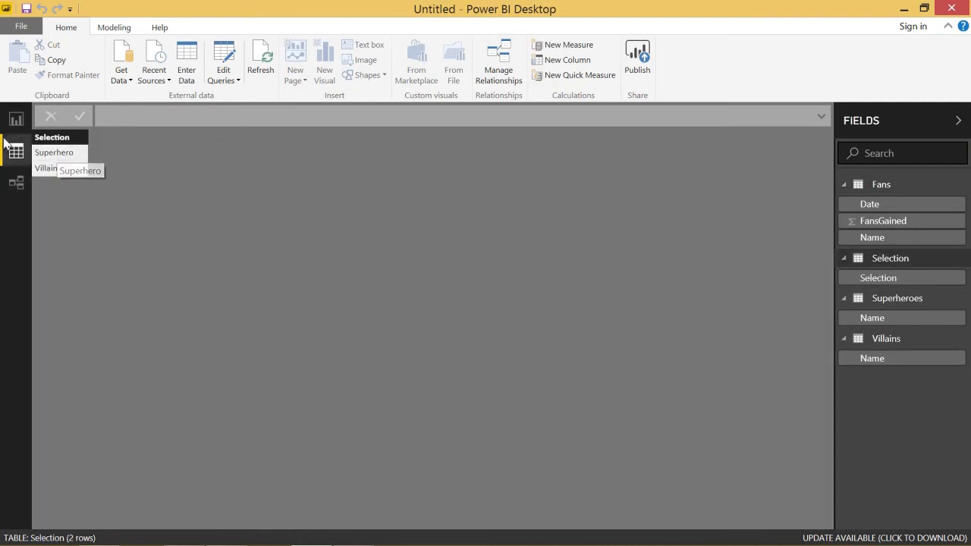
# Step: Untick Magneto and Captain America in the report's Villain and Superhero slicers
pyautogui.click(16, 119)
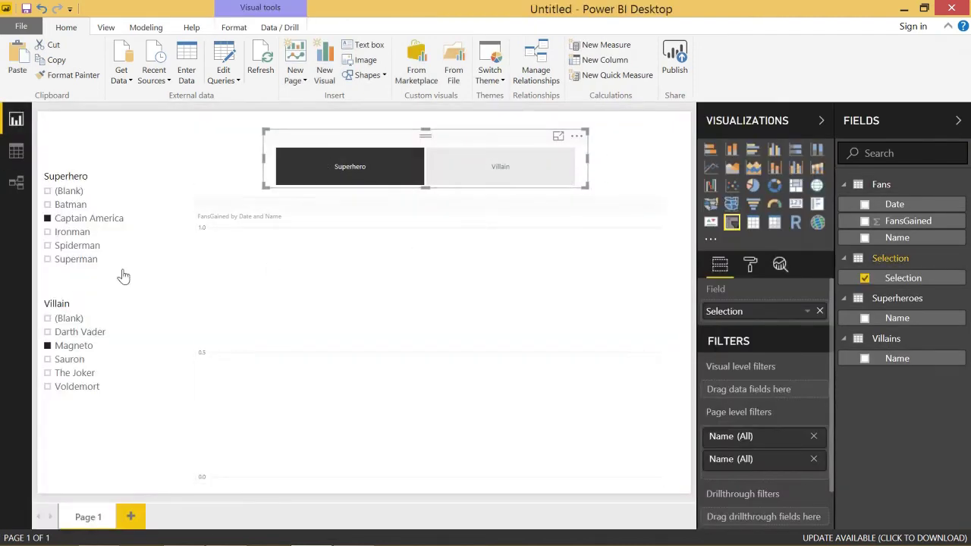
pyautogui.click(62, 349)
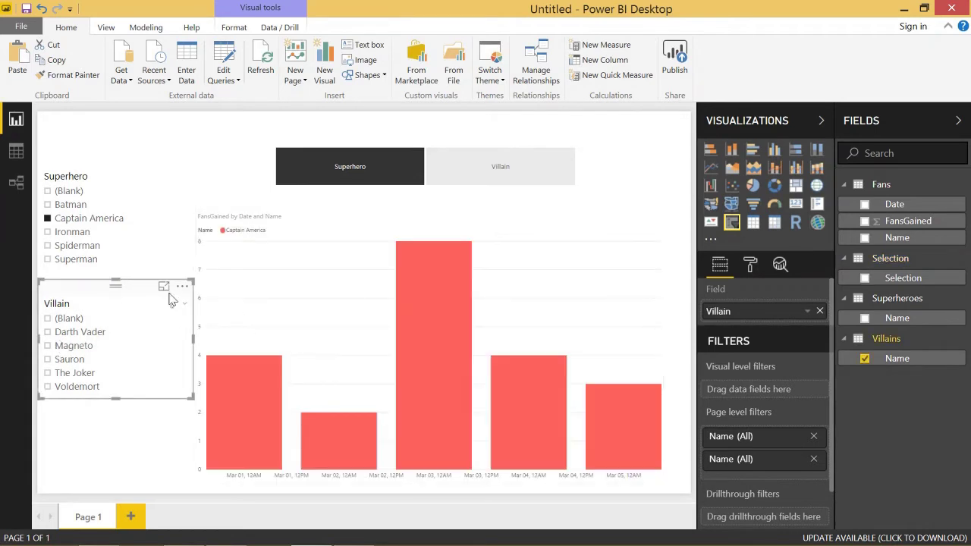
pyautogui.click(89, 219)
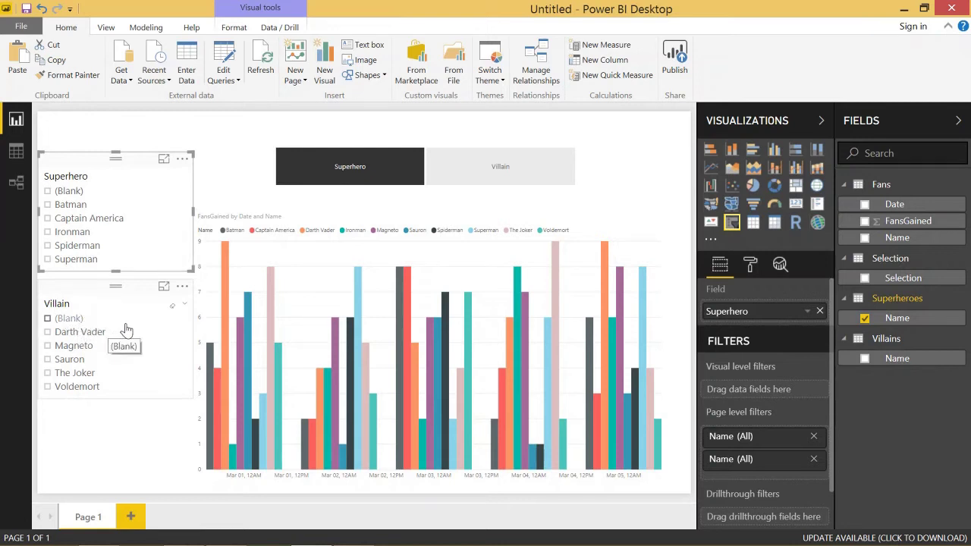
# Step: Exclude (Blank) from the superhero Name page filter, keeping all other names
pyautogui.click(796, 436)
pyautogui.scroll(-1, 746, 455)
pyautogui.click(714, 425)
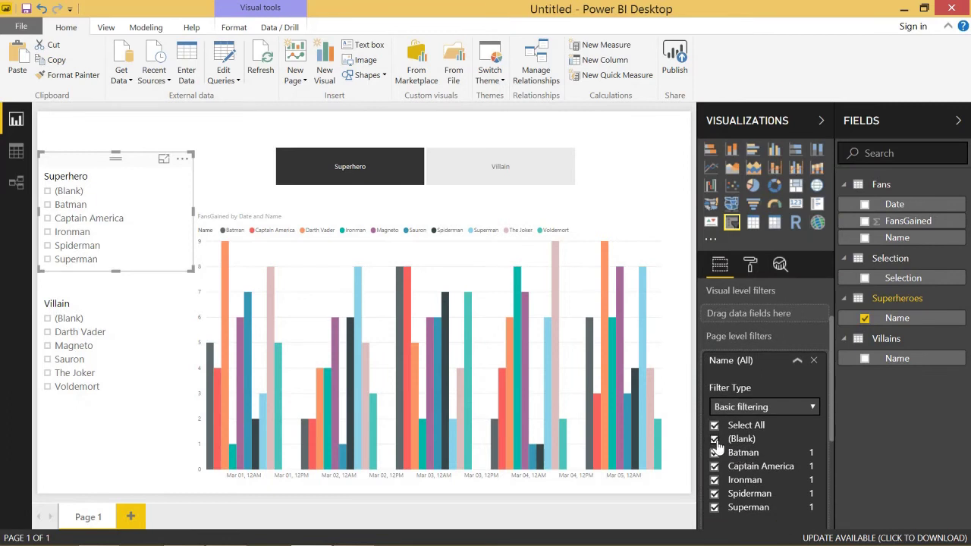
pyautogui.click(715, 439)
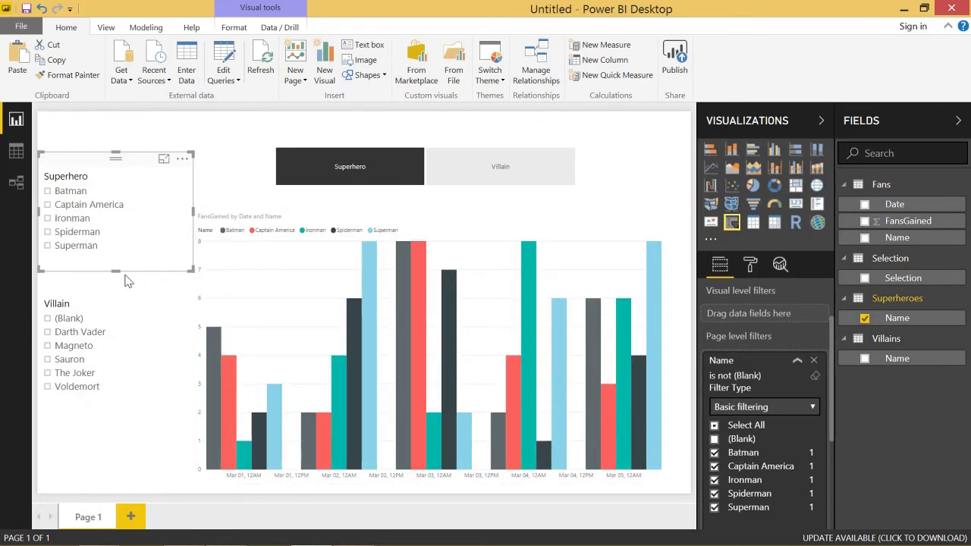
# Step: Exclude (Blank) from the villain Name page filter, then return to the model diagram
pyautogui.click(127, 310)
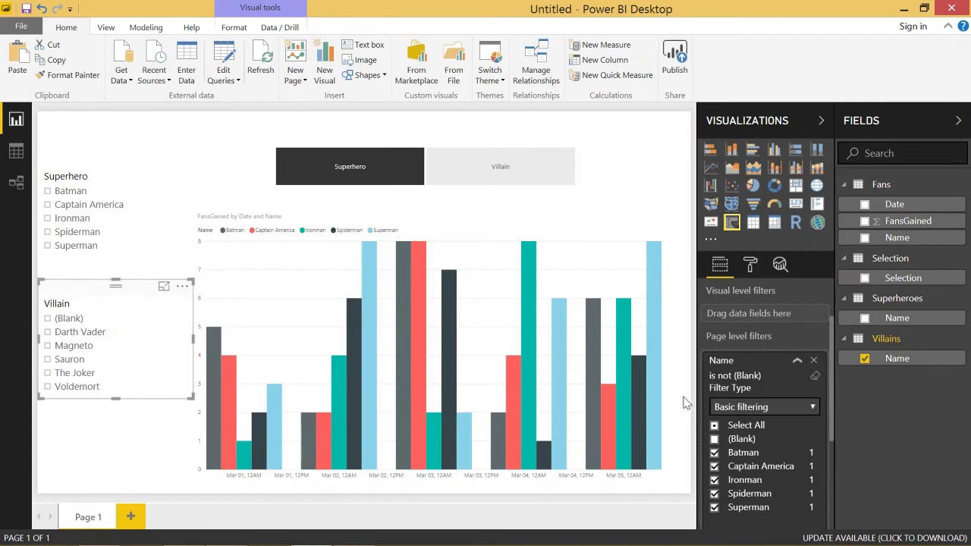
pyautogui.scroll(-3, 728, 443)
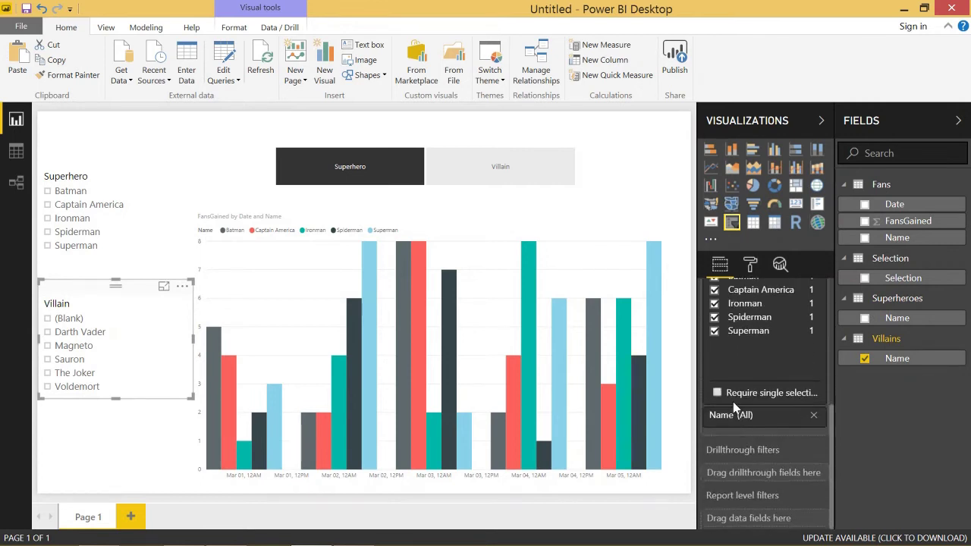
pyautogui.click(754, 417)
pyautogui.scroll(-2, 747, 429)
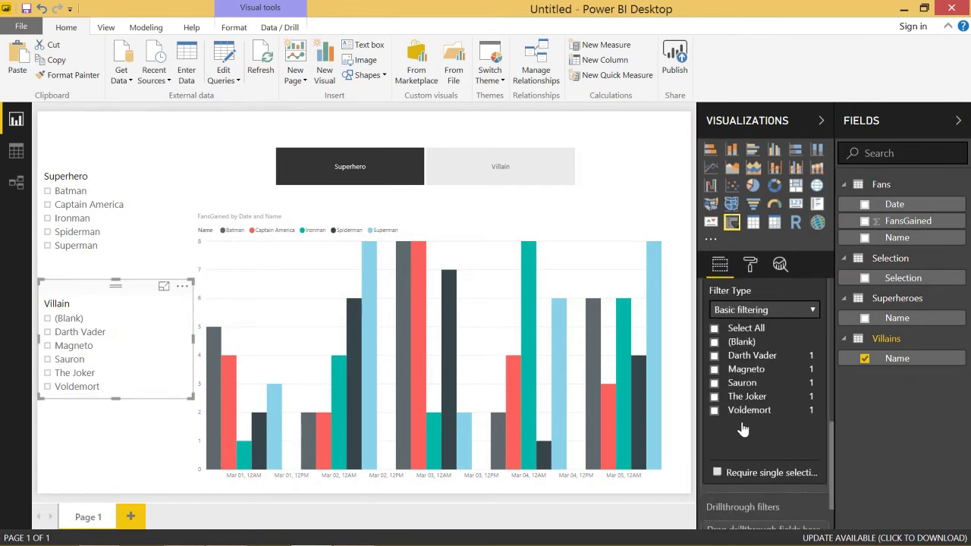
pyautogui.click(713, 327)
pyautogui.click(714, 341)
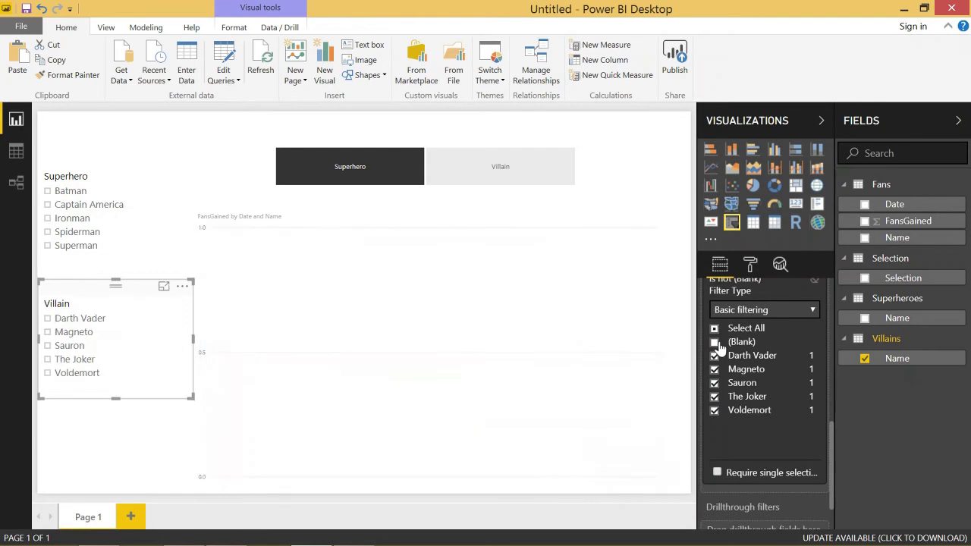
pyautogui.click(427, 303)
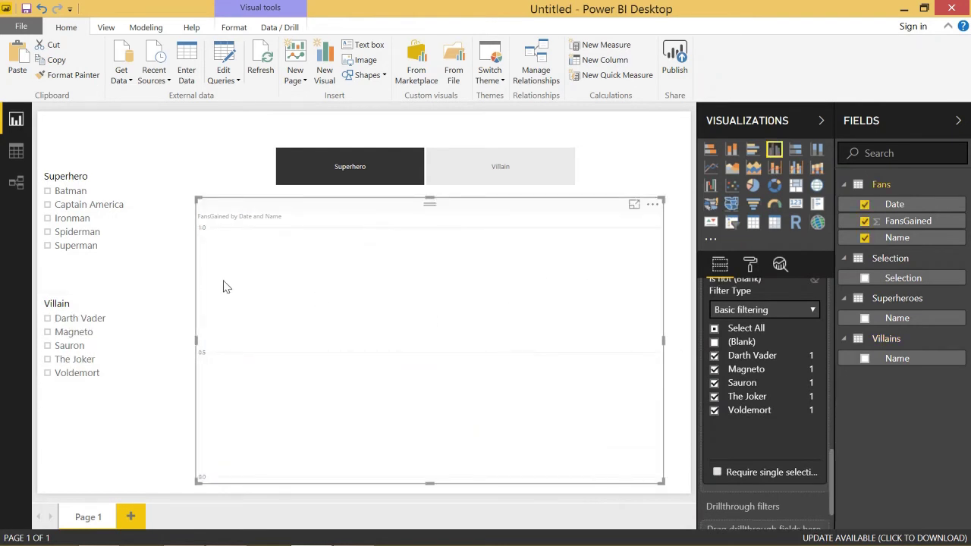
pyautogui.click(16, 182)
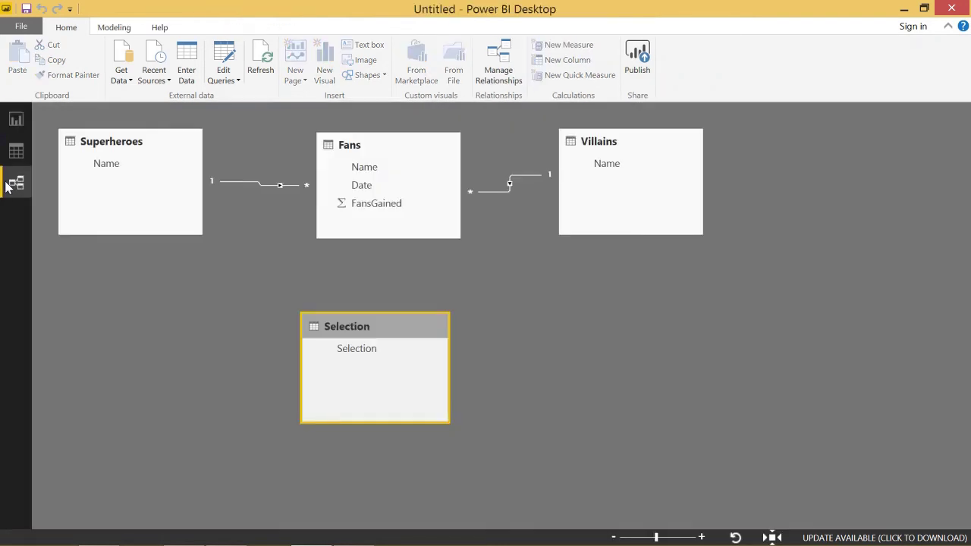
# Step: Deactivate the Superheroes–Fans and Fans–Villains relationships, then go back to the report
pyautogui.doubleClick(272, 185)
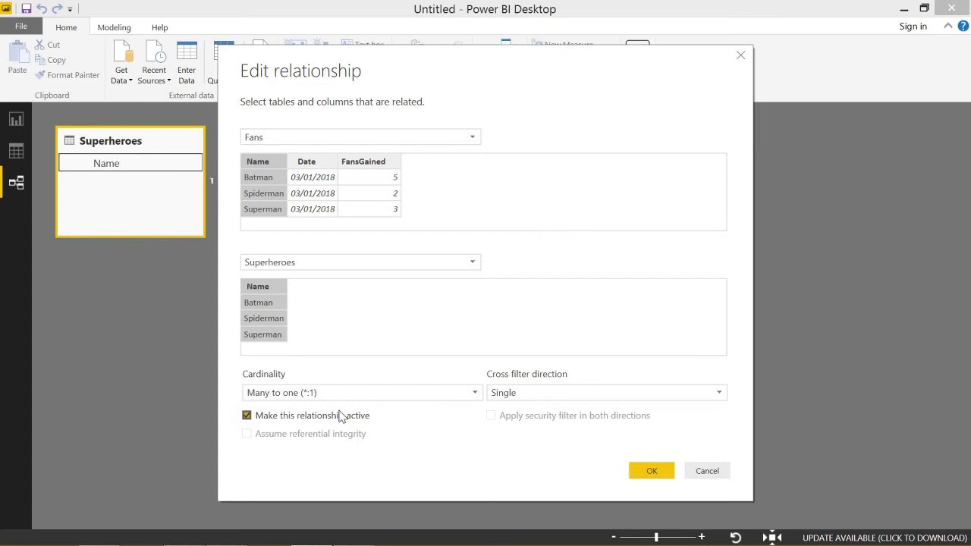
pyautogui.click(340, 415)
pyautogui.press('Return')
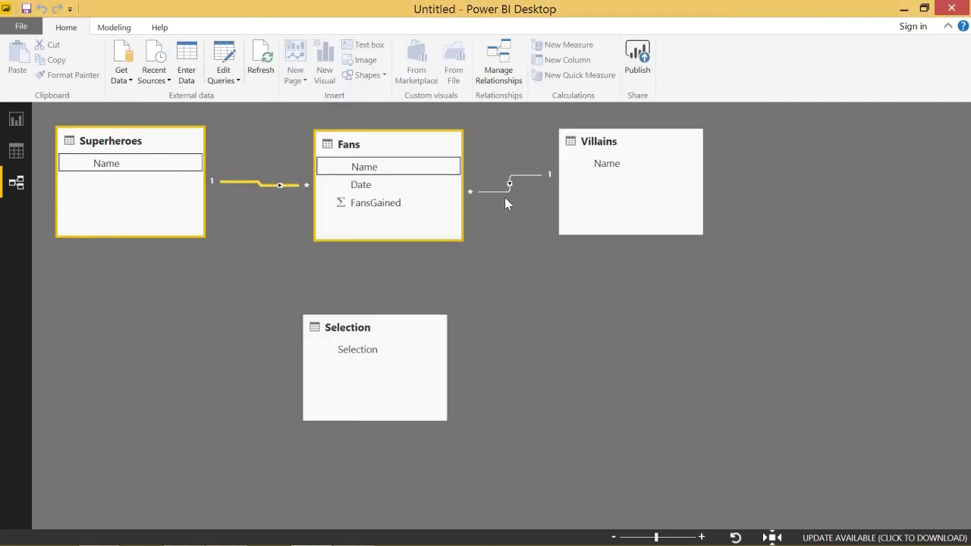
pyautogui.doubleClick(511, 191)
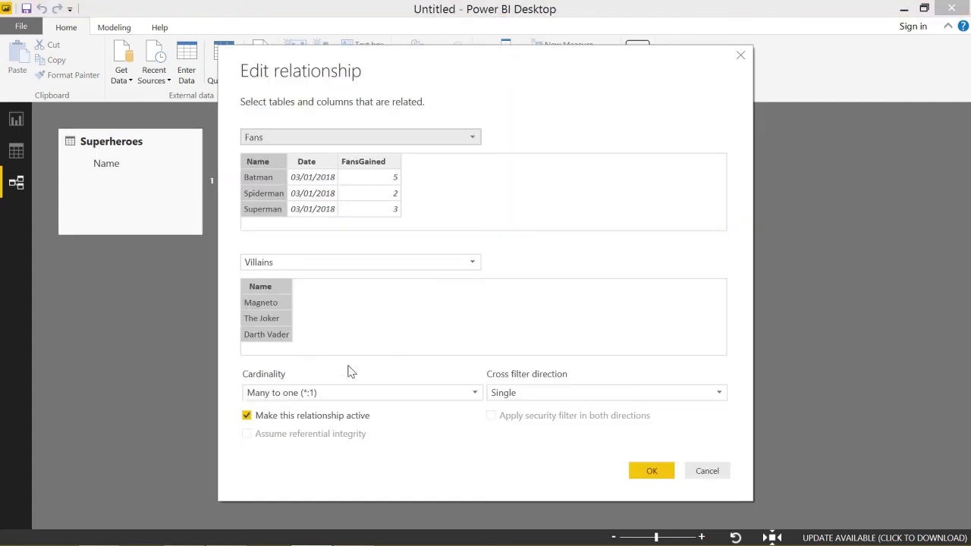
pyautogui.click(247, 416)
pyautogui.click(649, 471)
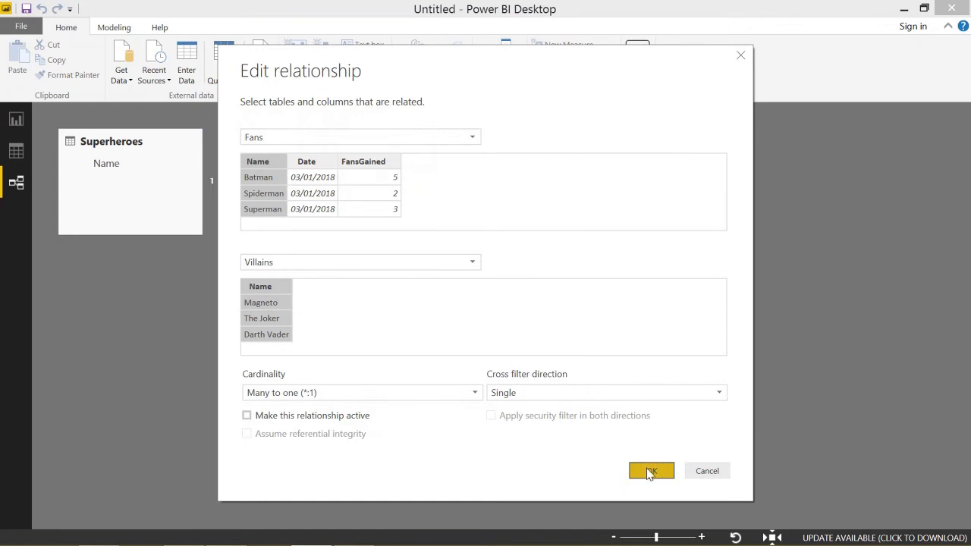
pyautogui.click(13, 121)
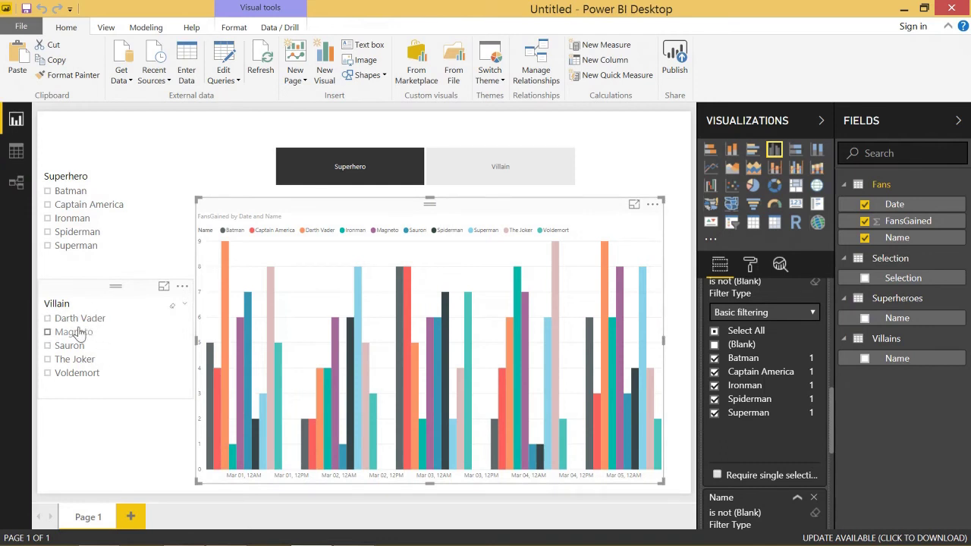
# Step: Choose Ironman and Darth Vader in the slicers, then bring up the Fans table's context menu
pyautogui.click(61, 218)
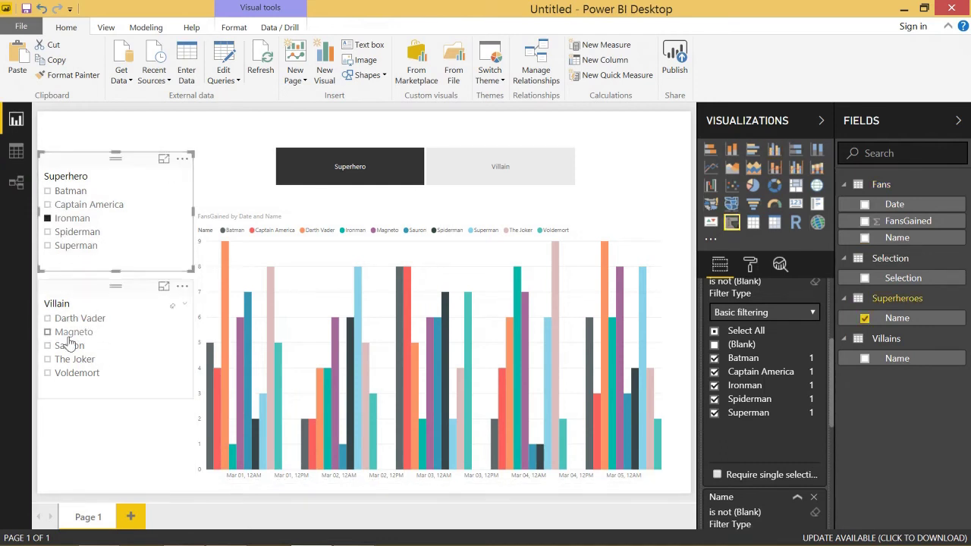
pyautogui.click(74, 372)
pyautogui.click(81, 319)
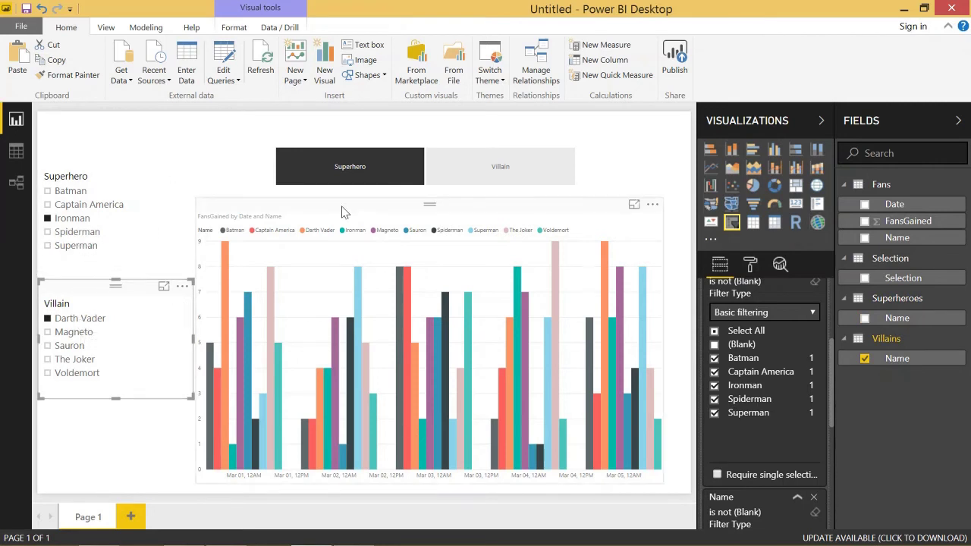
pyautogui.click(616, 224)
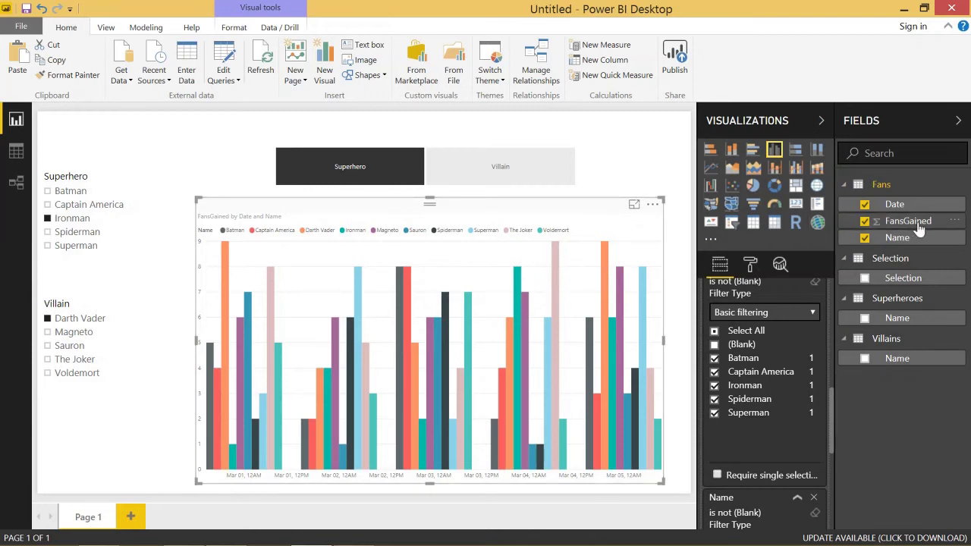
pyautogui.rightClick(883, 184)
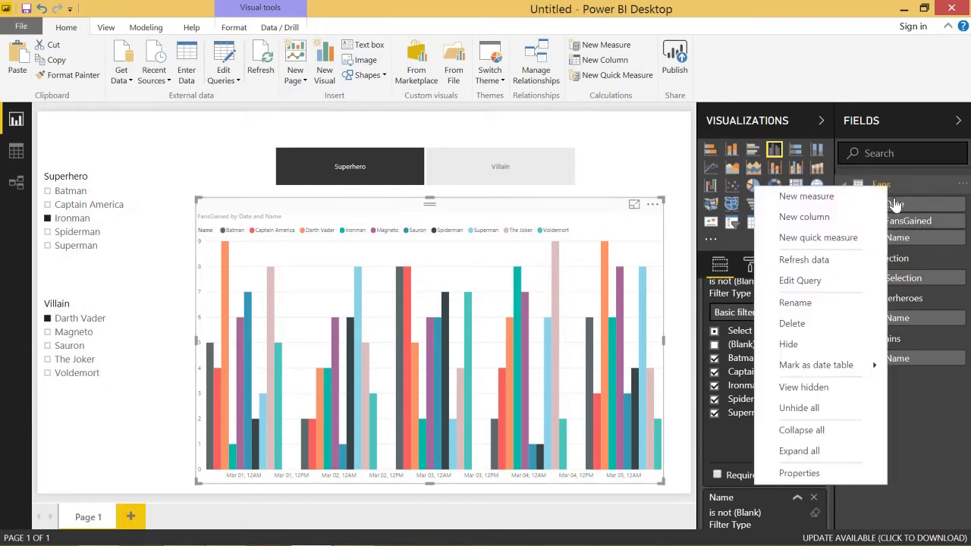
# Step: Create FansGainedMeasure on Fans with VAR selected = FIRSTNONBLANK(Selection[Selection],1)
pyautogui.click(829, 203)
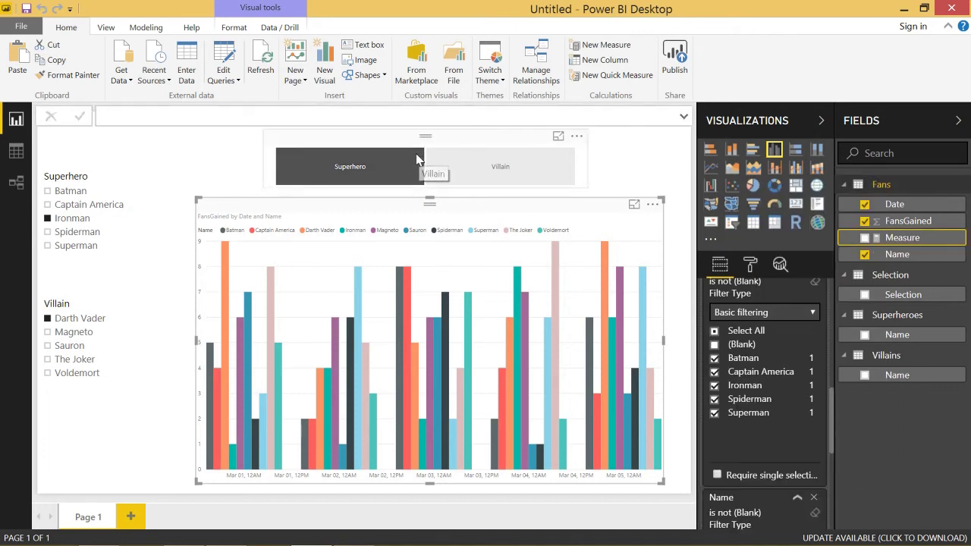
pyautogui.write('FansGainedMeasure')
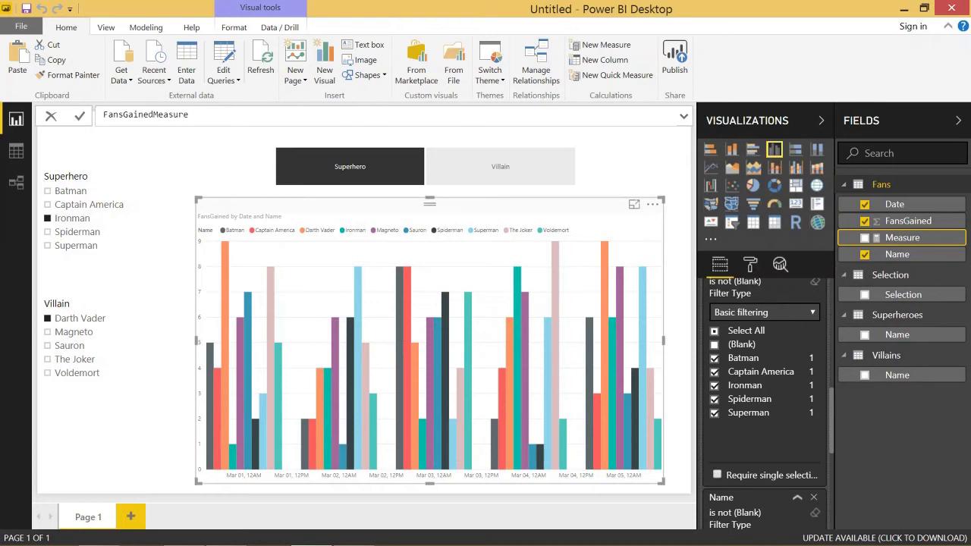
pyautogui.write(' =')
pyautogui.hotkey('shift', 'Return')
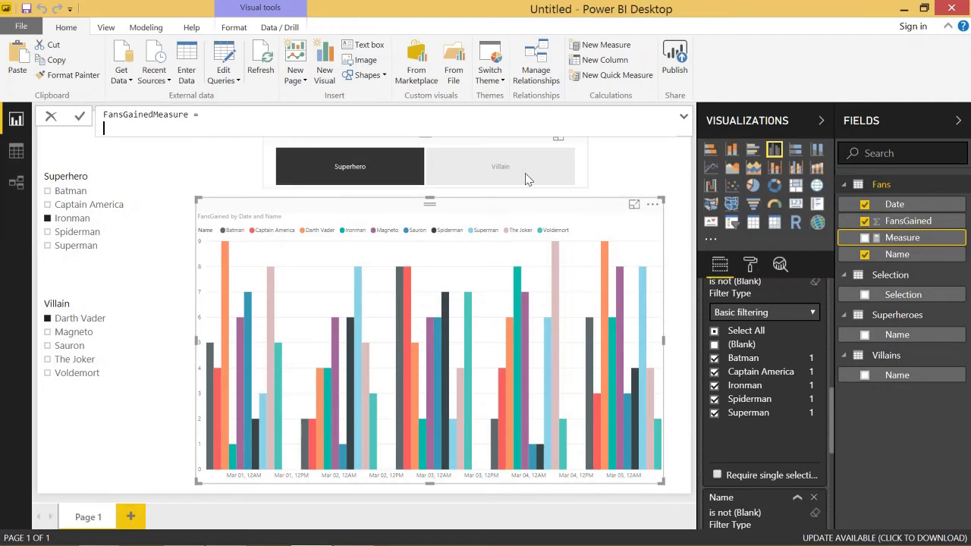
pyautogui.write('VAR')
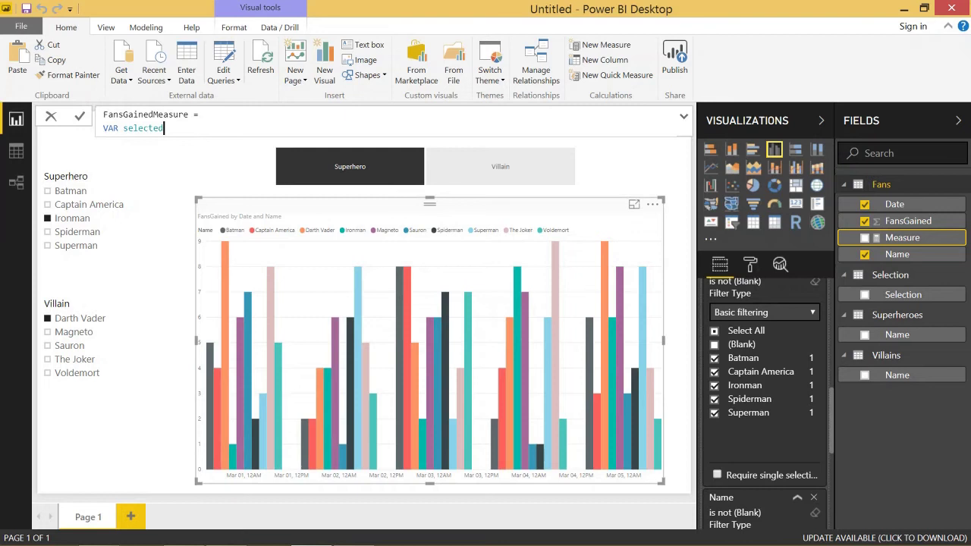
pyautogui.write(' selected = FIRST')
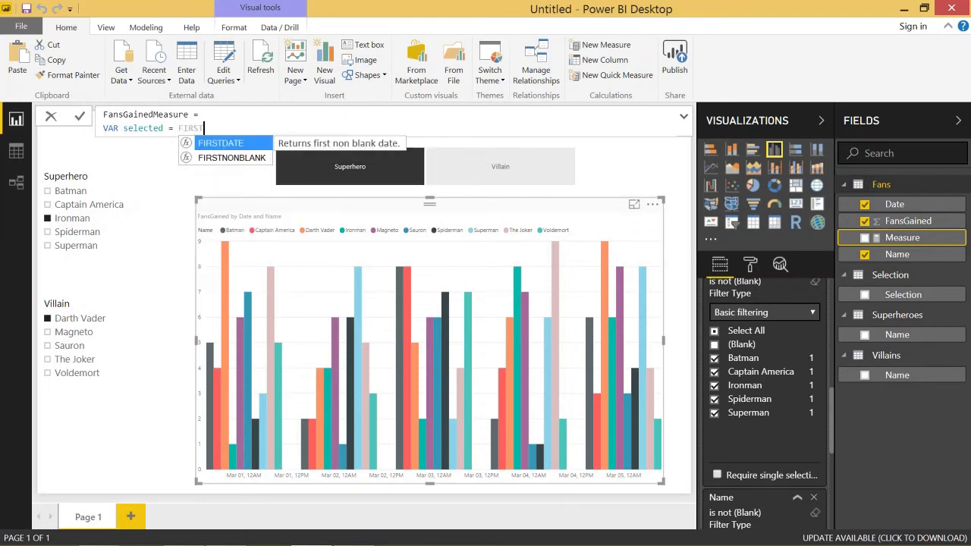
pyautogui.press('Down')
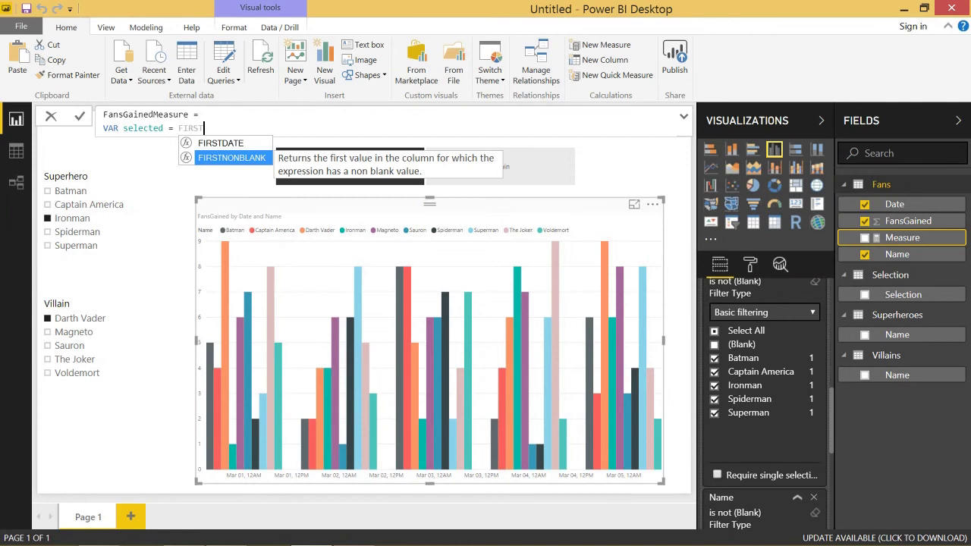
pyautogui.write('T')
pyautogui.press('Tab')
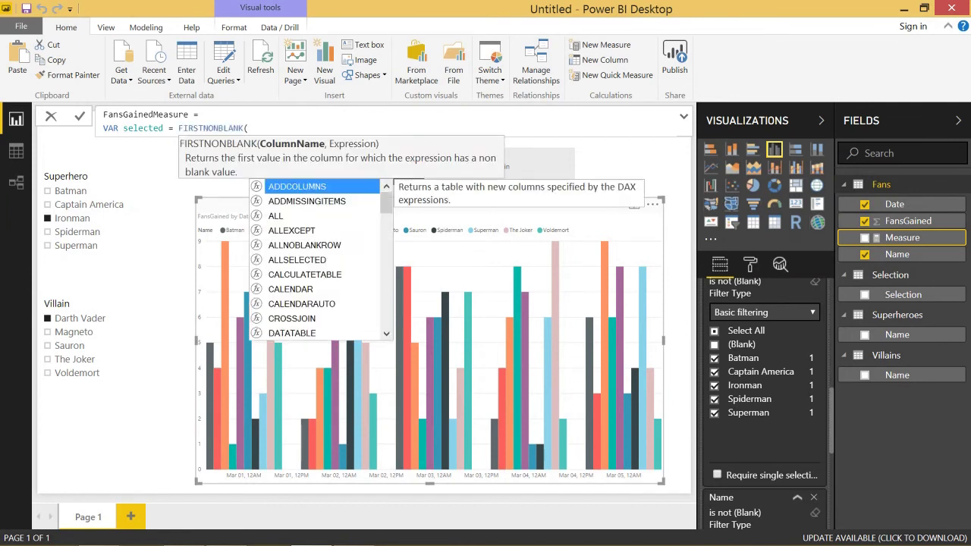
pyautogui.write('sele')
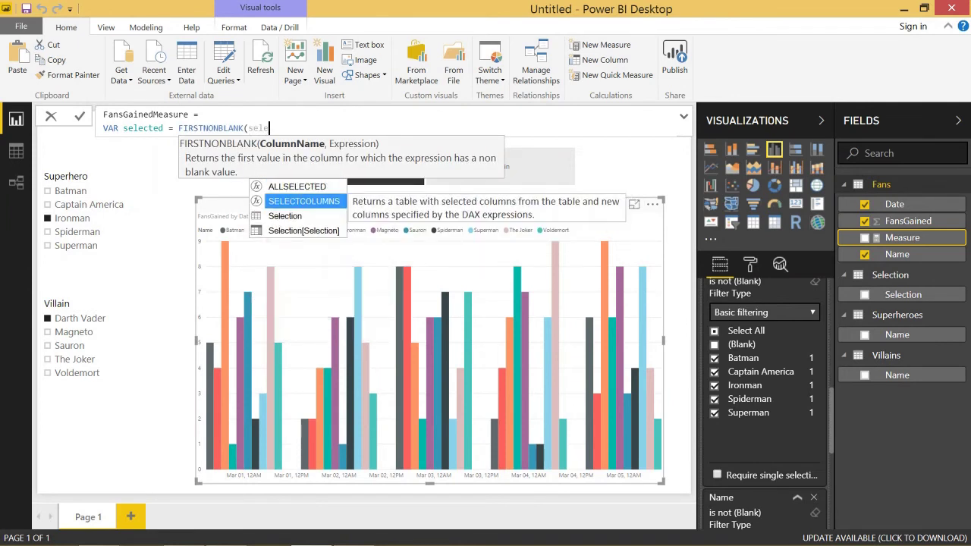
pyautogui.press('Down')
pyautogui.press('Down')
pyautogui.press('Tab')
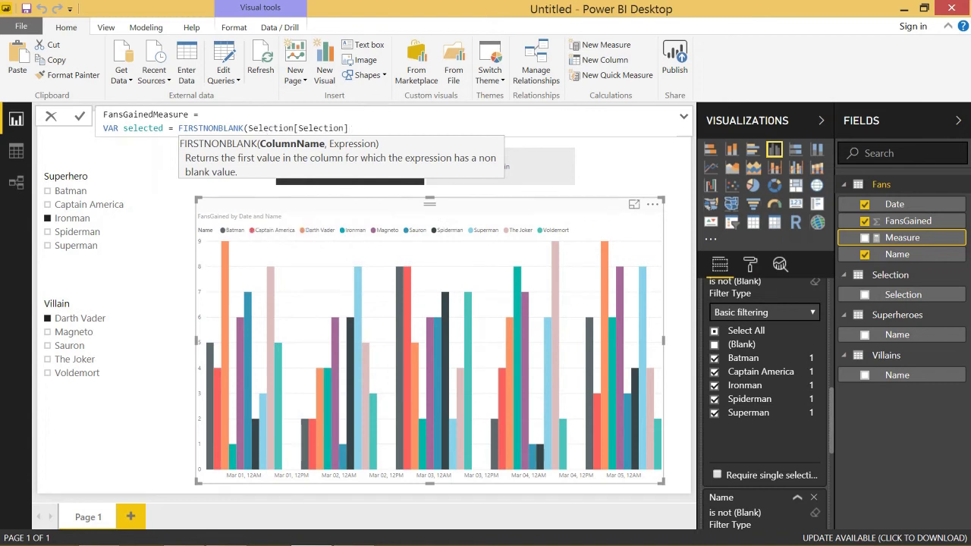
pyautogui.write(',')
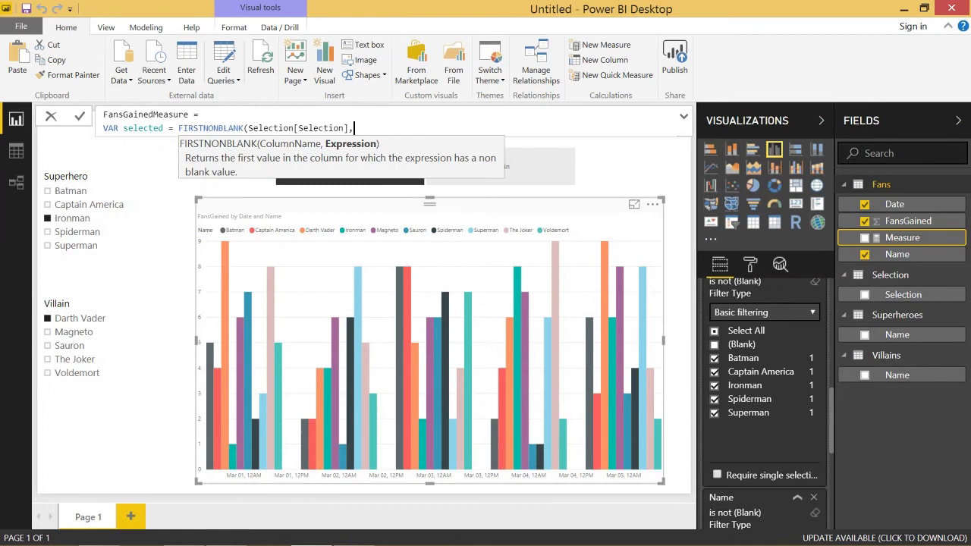
pyautogui.write('1)')
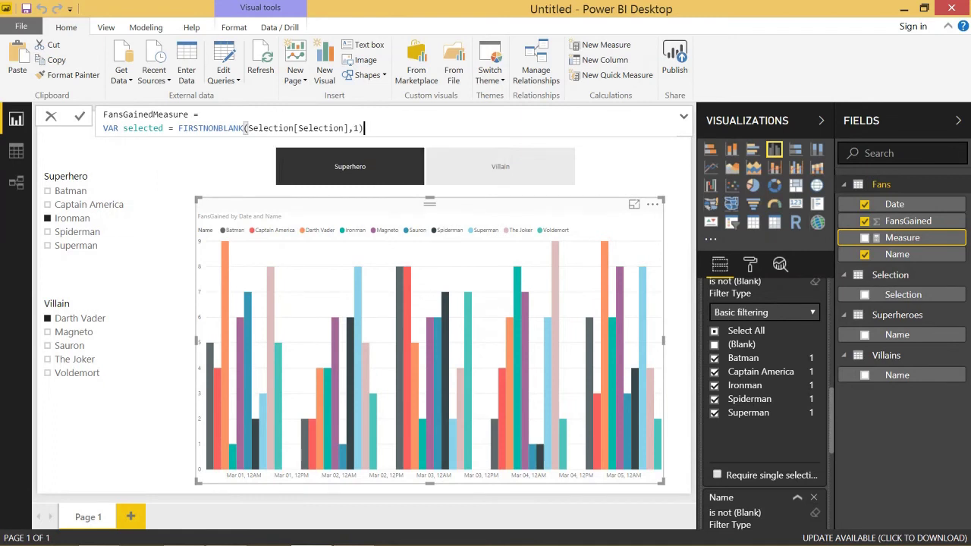
# Step: Add a RETURN line below the variable and commit the formula so far
pyautogui.hotkey('shift', 'Return')
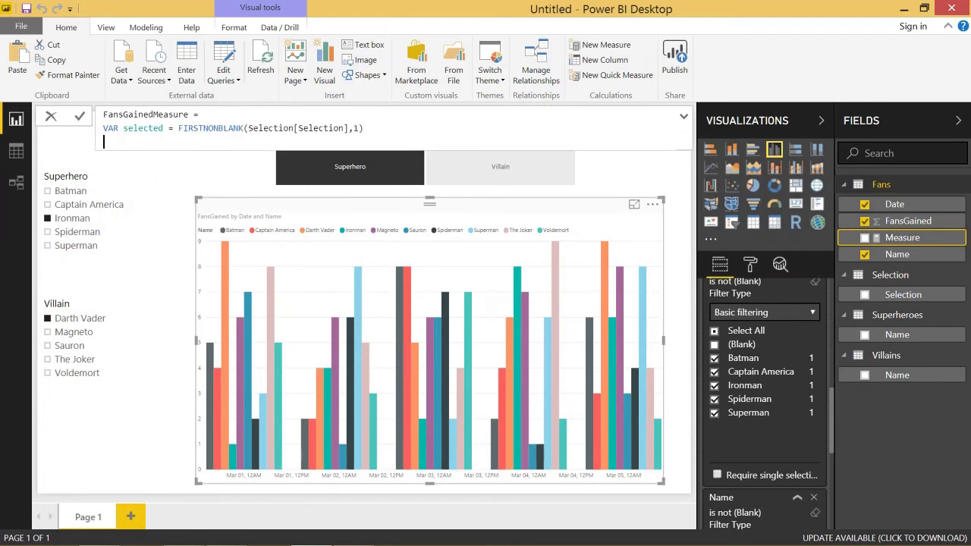
pyautogui.write('RETURN')
pyautogui.hotkey('shift', 'Return')
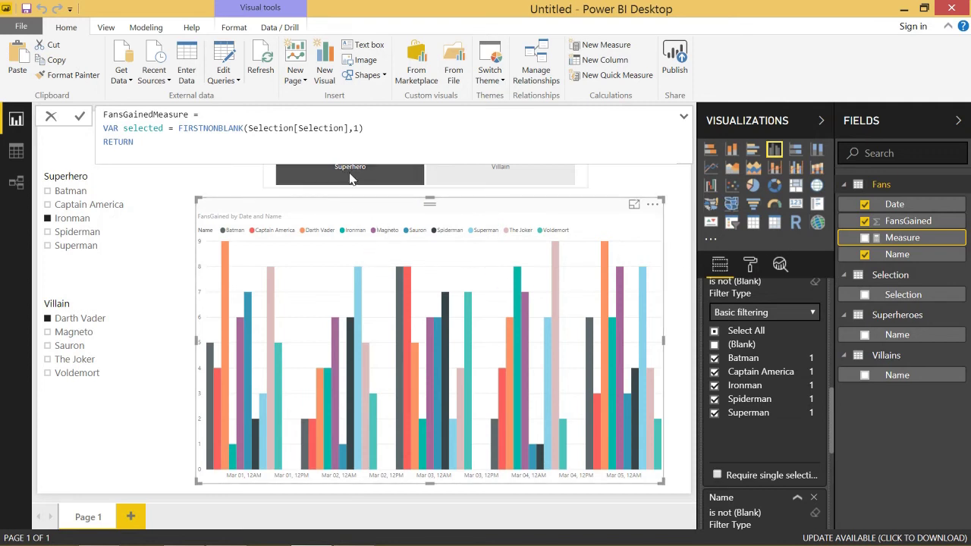
pyautogui.hotkey('shift', 'Return')
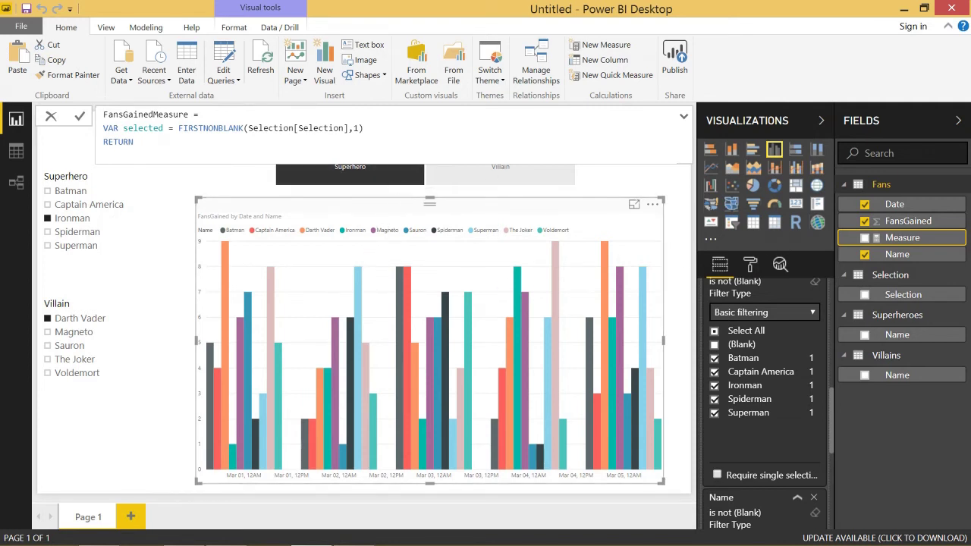
pyautogui.press('Return')
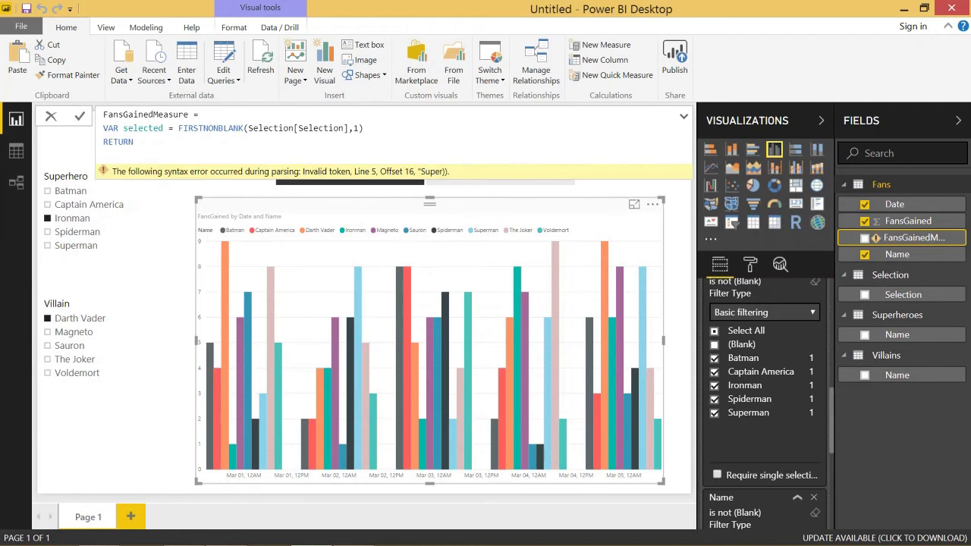
# Step: Start the return expression IF(selected = "Superhero", removing a stray closing bracket
pyautogui.write('IF (')
pyautogui.hotkey('shift', 'Return')
pyautogui.write('sele')
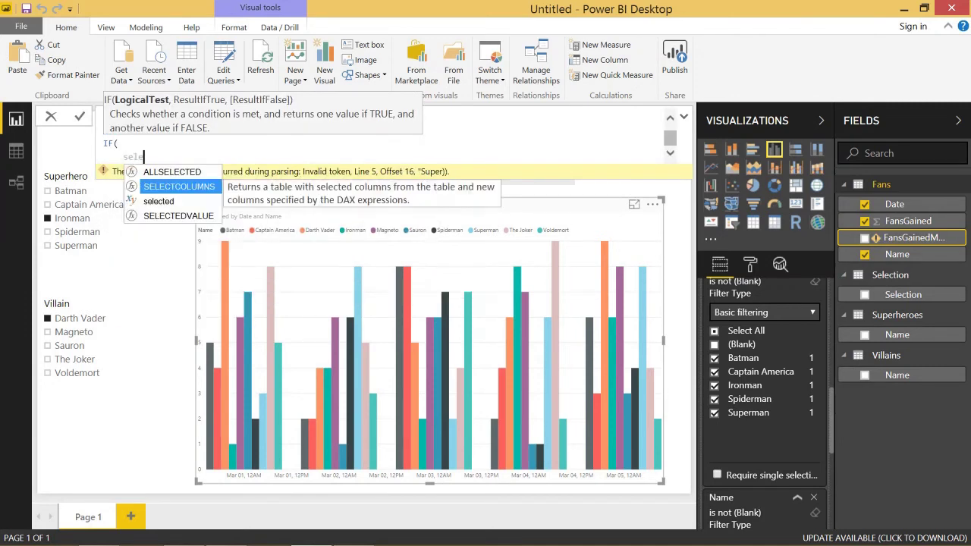
pyautogui.write('cted = ')
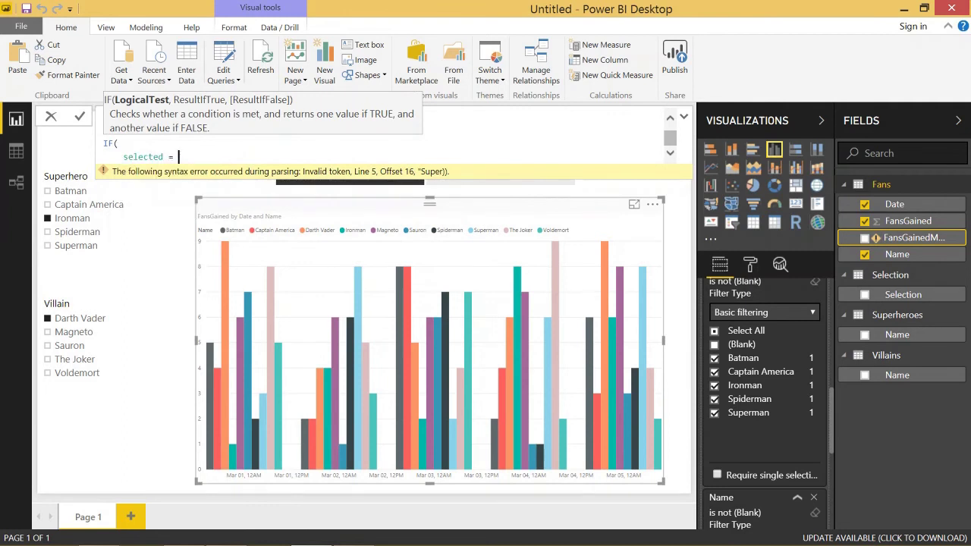
pyautogui.write('"')
pyautogui.click(473, 188)
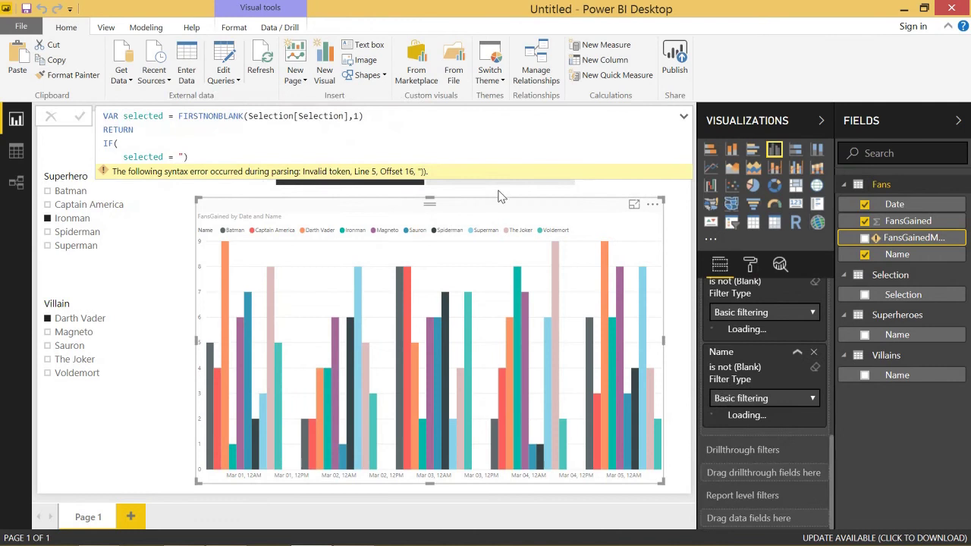
pyautogui.click(914, 237)
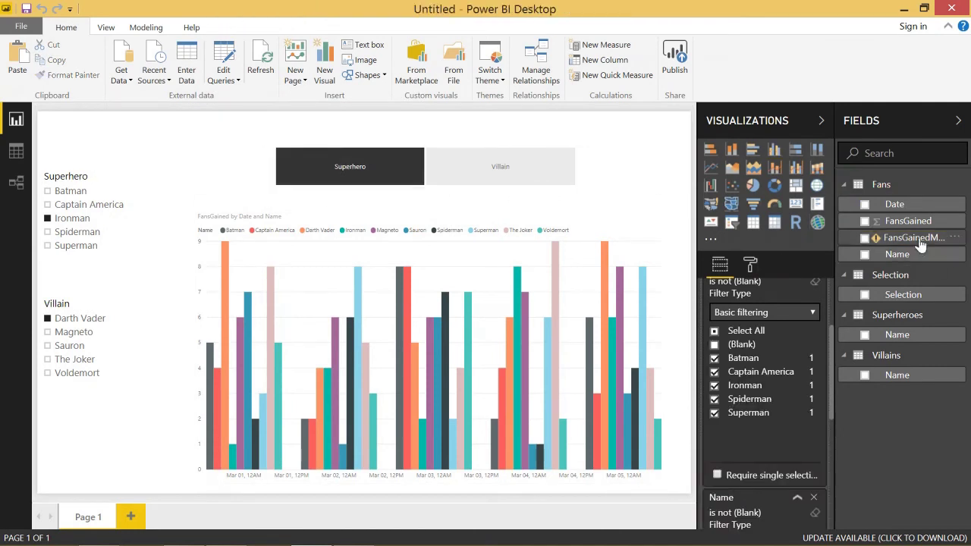
pyautogui.click(188, 169)
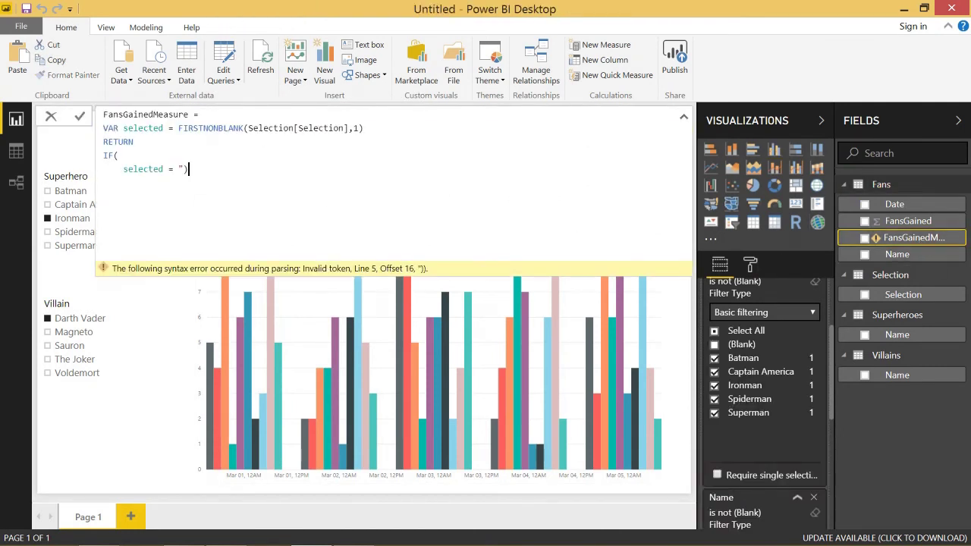
pyautogui.press('BackSpace')
pyautogui.write('Sup')
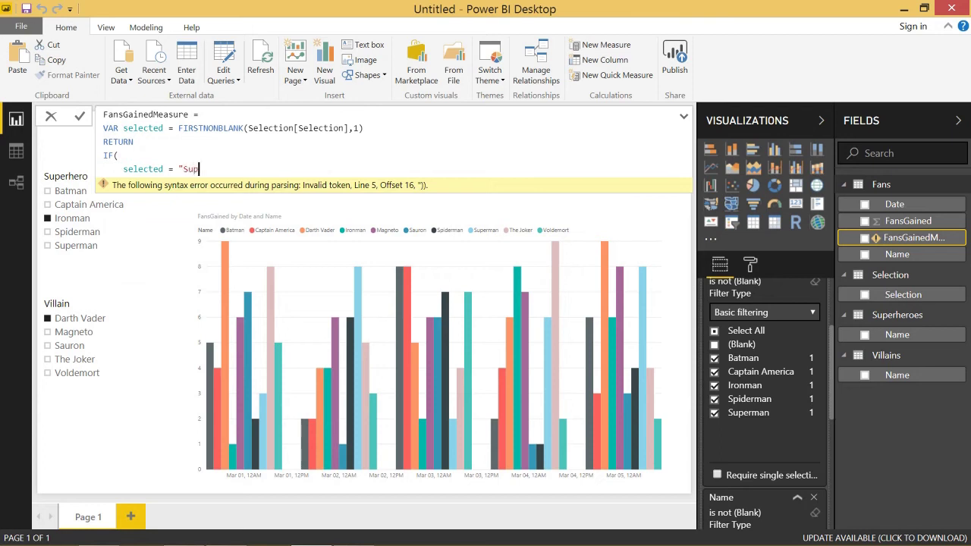
pyautogui.write('erhero",')
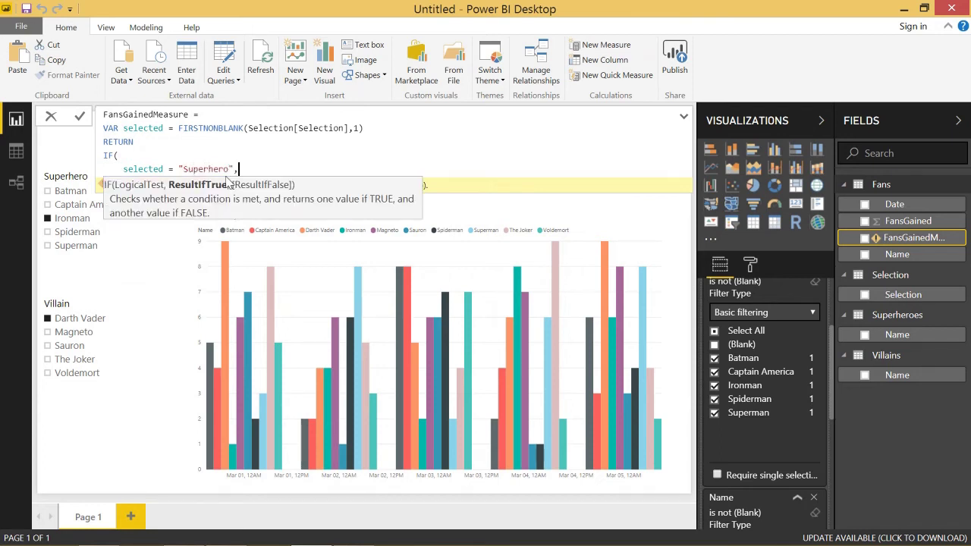
# Step: Add the true branch CALCULATE(SUM(Fans[FansGained]), ready for a filter argument
pyautogui.hotkey('shift', 'Return')
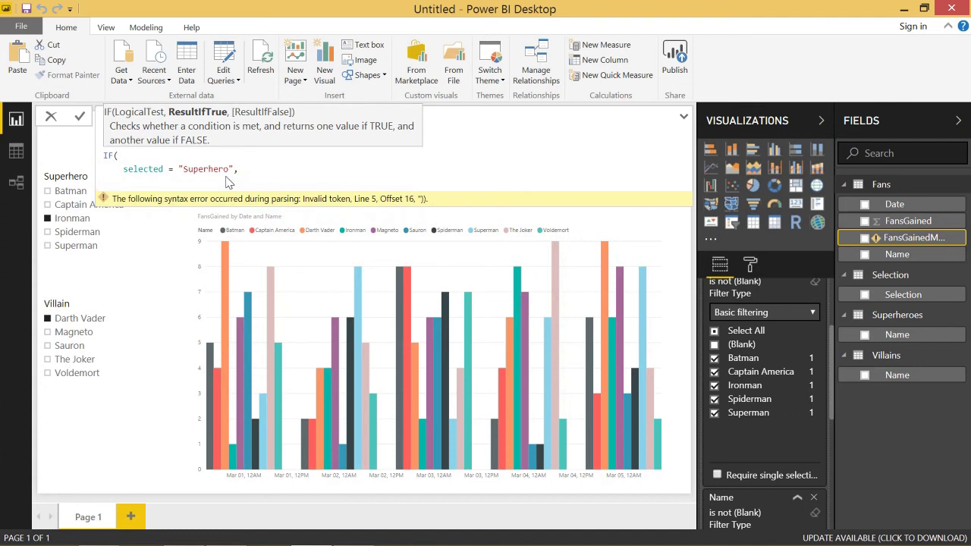
pyautogui.write('CA')
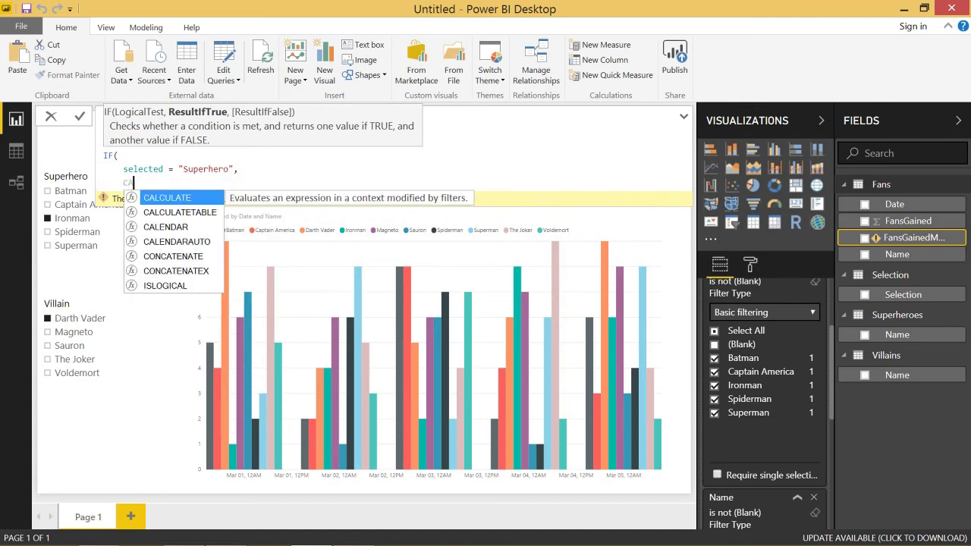
pyautogui.press('Tab')
pyautogui.hotkey('shift', 'Return')
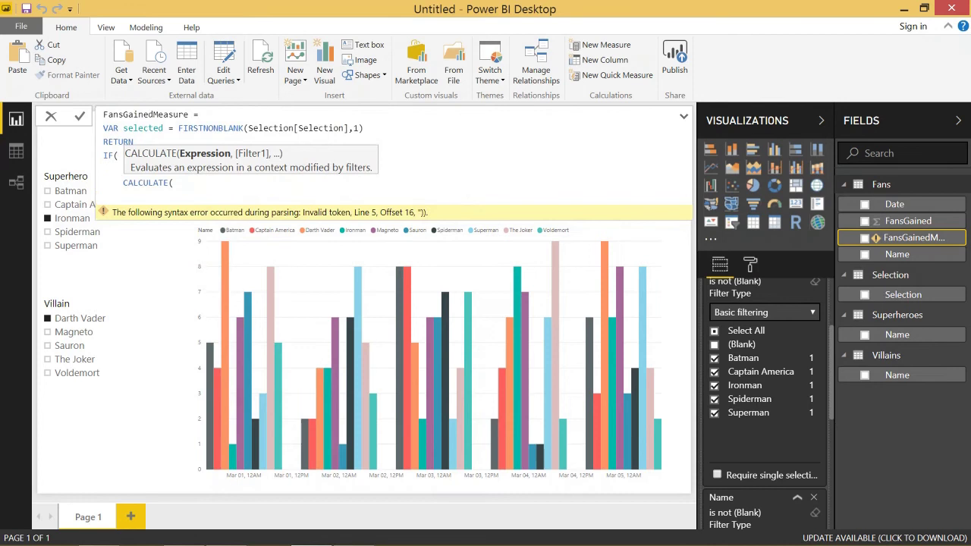
pyautogui.write('su')
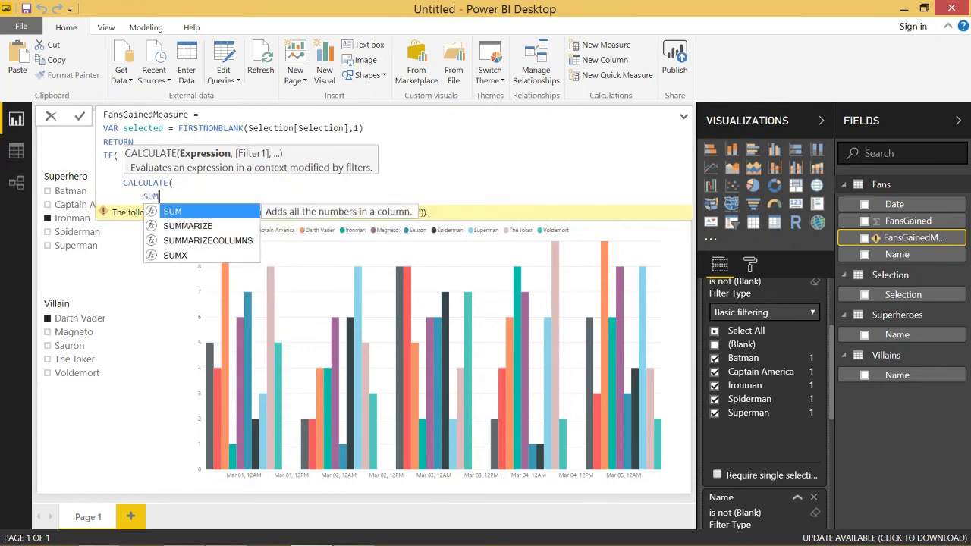
pyautogui.press('Tab')
pyautogui.write('fan')
pyautogui.press('Down')
pyautogui.press('Down')
pyautogui.press('Tab')
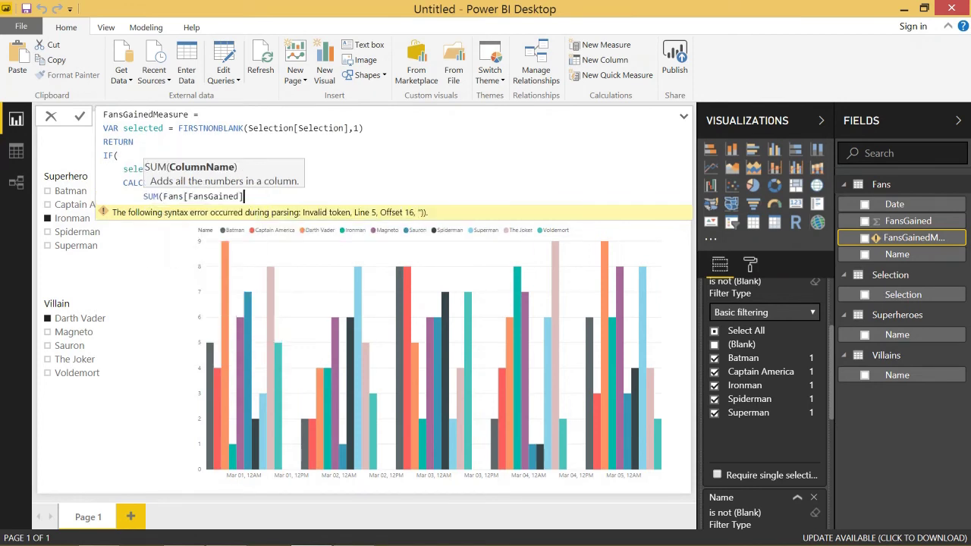
pyautogui.write('),')
pyautogui.hotkey('shift', 'Return')
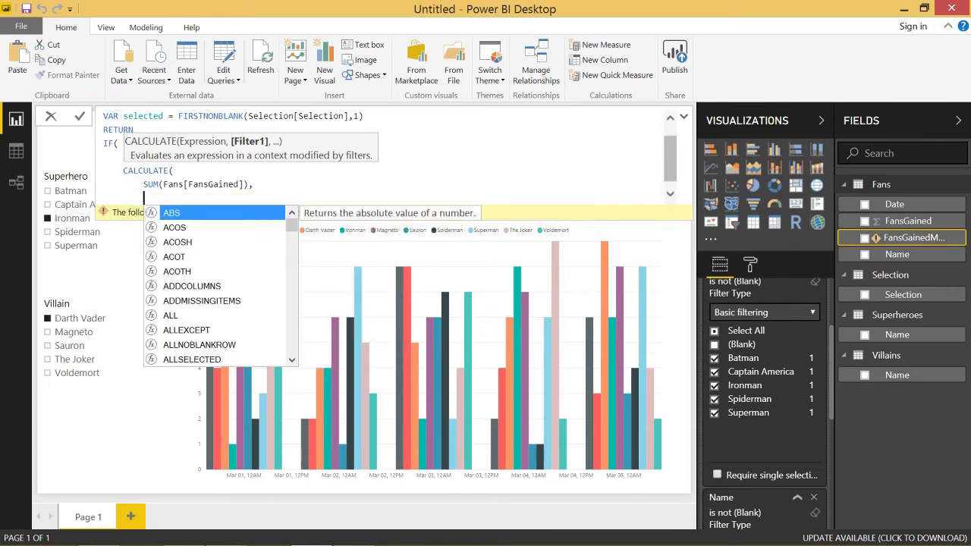
# Step: Add USERELATIONSHIP(Superheroes[Name],Fans[Name]), close CALCULATE with '),' and select that block
pyautogui.write('use')
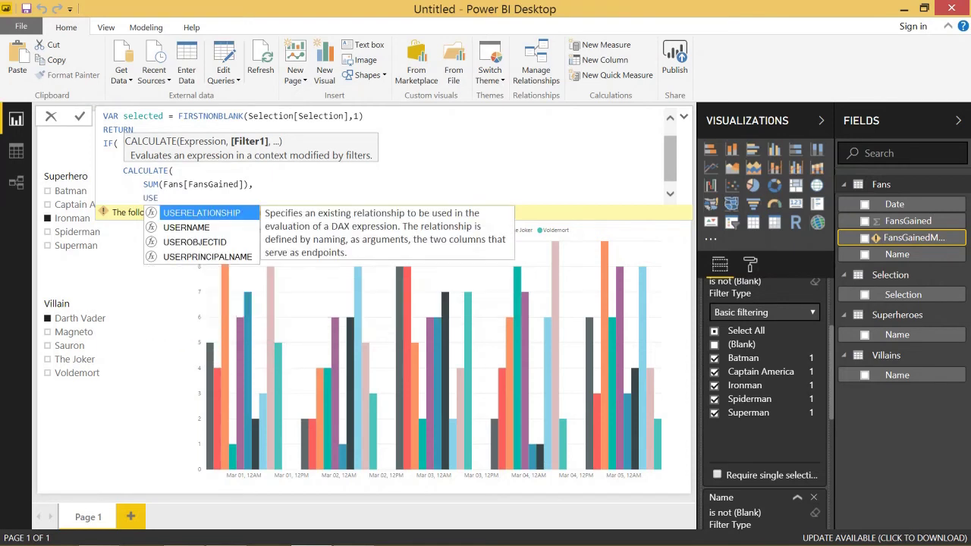
pyautogui.press('Tab')
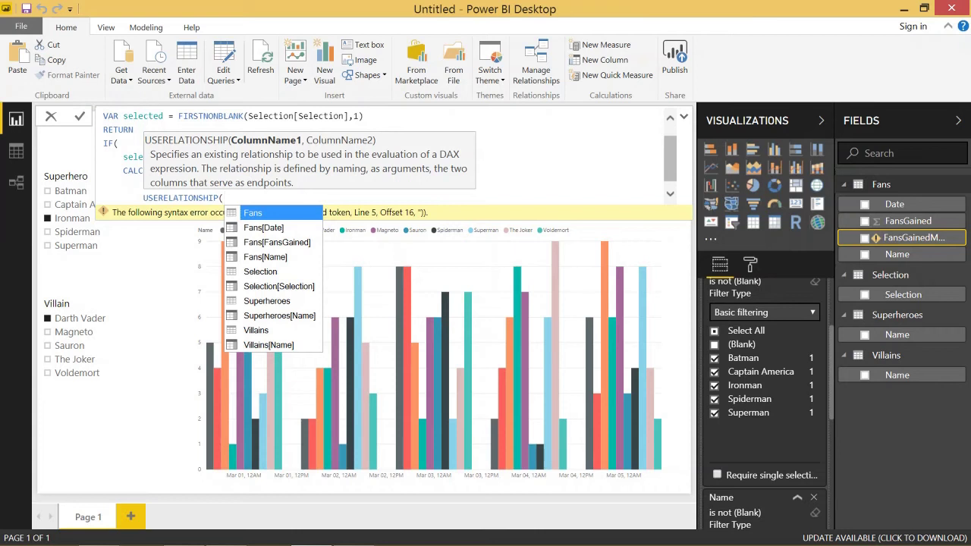
pyautogui.press('Down')
pyautogui.press('Down')
pyautogui.press('Down')
pyautogui.press('Down')
pyautogui.press('Down')
pyautogui.press('Down')
pyautogui.press('Down')
pyautogui.press('Tab')
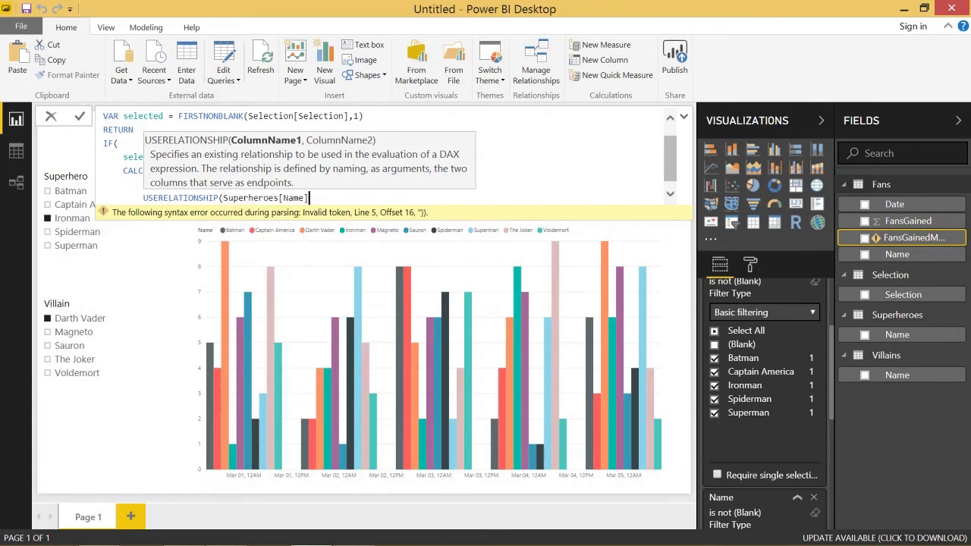
pyautogui.write(',')
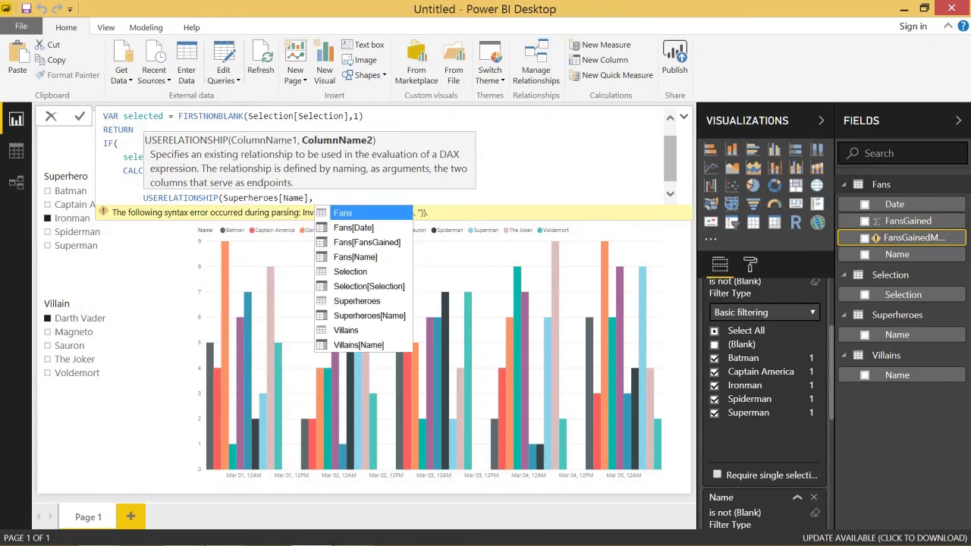
pyautogui.press('Down')
pyautogui.press('Down')
pyautogui.press('Down')
pyautogui.press('Tab')
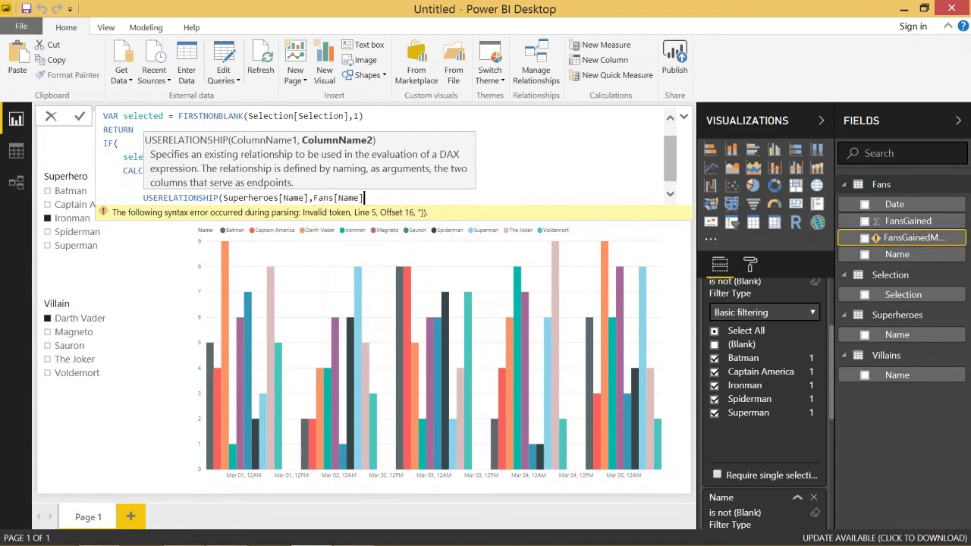
pyautogui.write(')')
pyautogui.hotkey('shift', 'Return')
pyautogui.press('BackSpace')
pyautogui.press('BackSpace')
pyautogui.press('BackSpace')
pyautogui.press('BackSpace')
pyautogui.write(')')
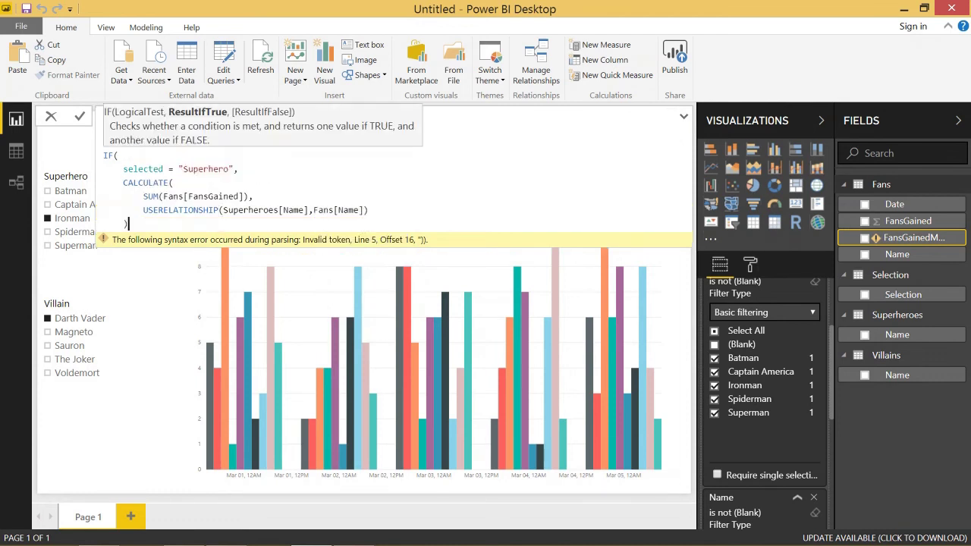
pyautogui.write(',')
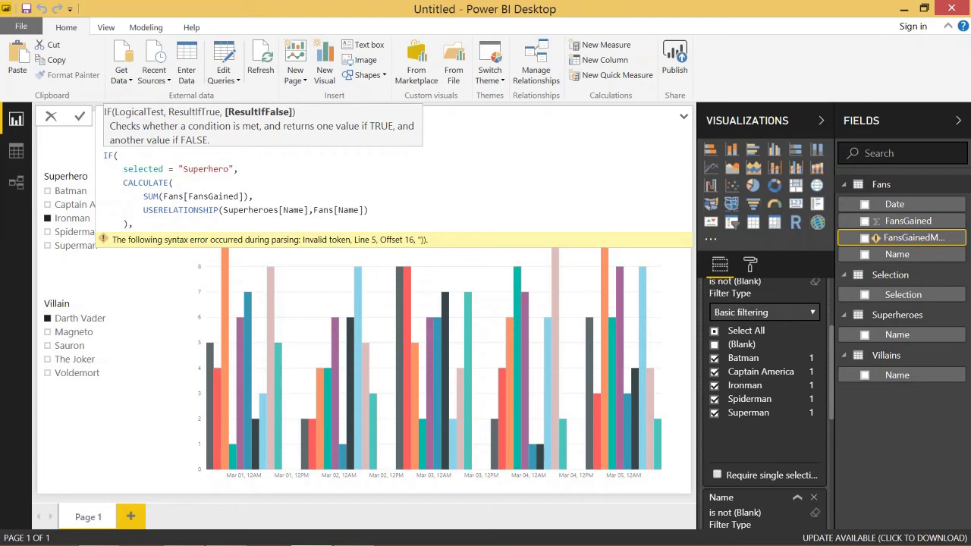
pyautogui.hotkey('shift', 'Up')
pyautogui.hotkey('shift', 'Up')
pyautogui.hotkey('shift', 'Home')
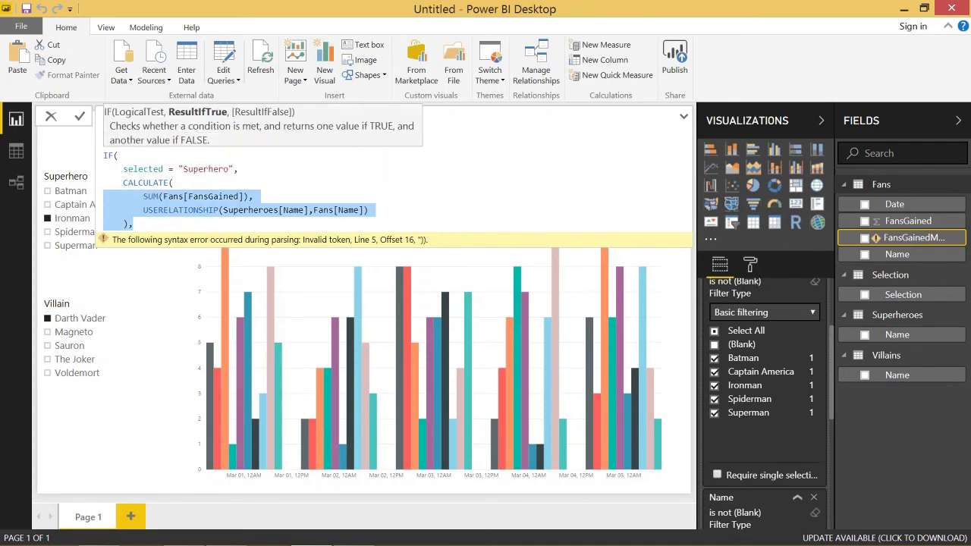
# Step: Paste the CALCULATE block as the false branch and change Superheroes to Villains
pyautogui.click(132, 224)
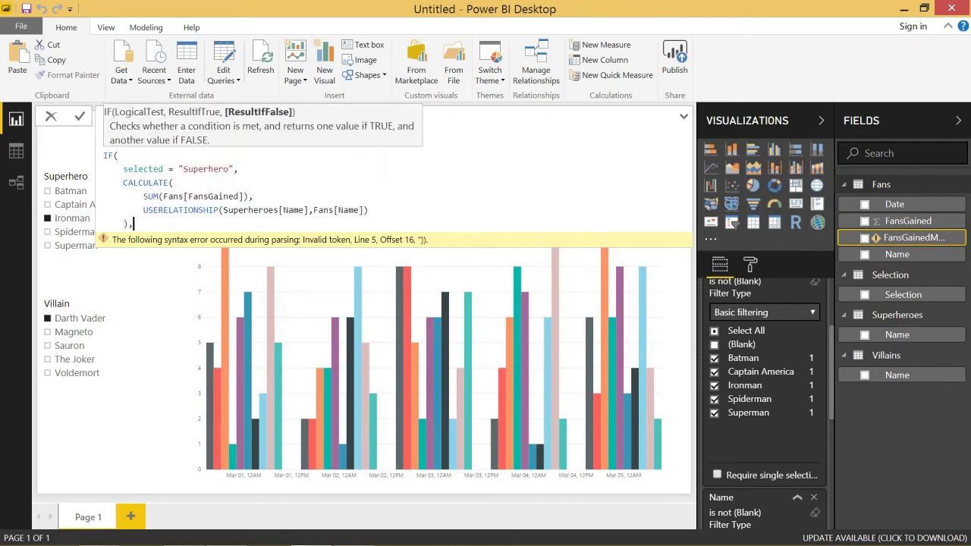
pyautogui.hotkey('shift', 'Return')
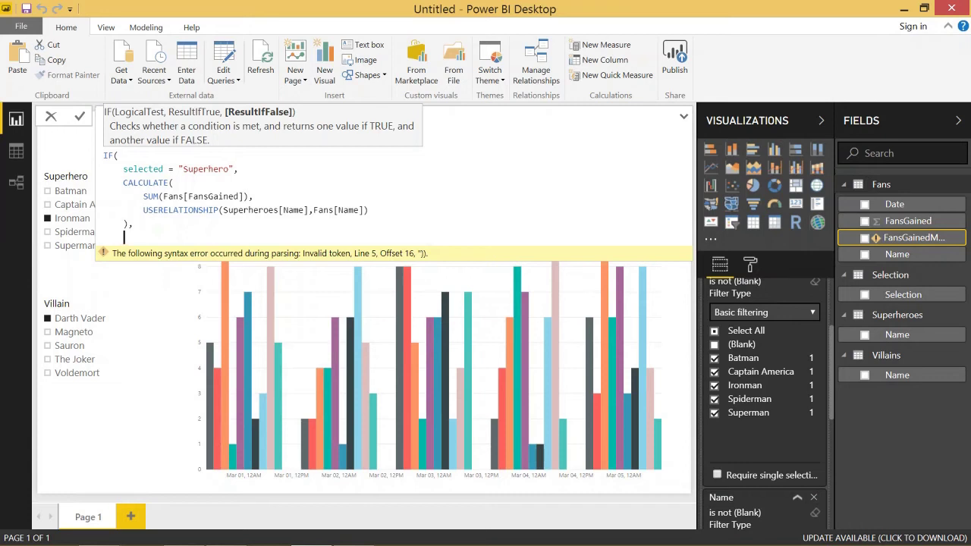
pyautogui.write('CALCULATE(         SUM(Fans[FansGained]),         USERELATIONSHIP(Superheroes[Name],Fans[Name])     ),')
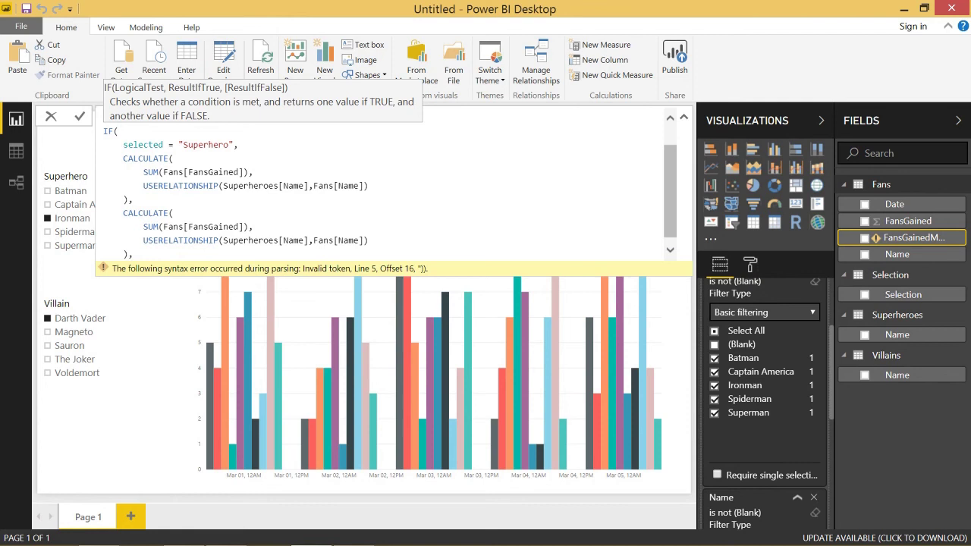
pyautogui.press('BackSpace')
pyautogui.doubleClick(250, 240)
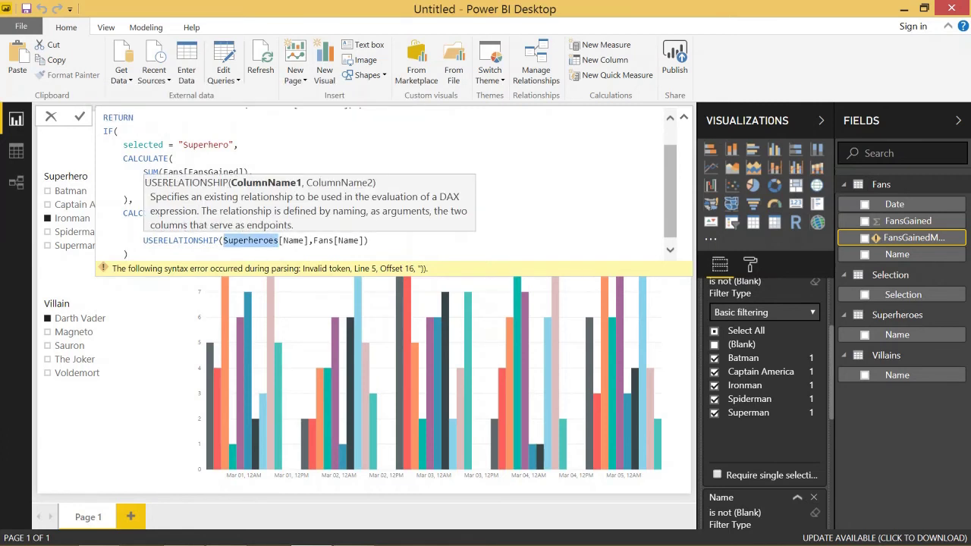
pyautogui.write('Villains')
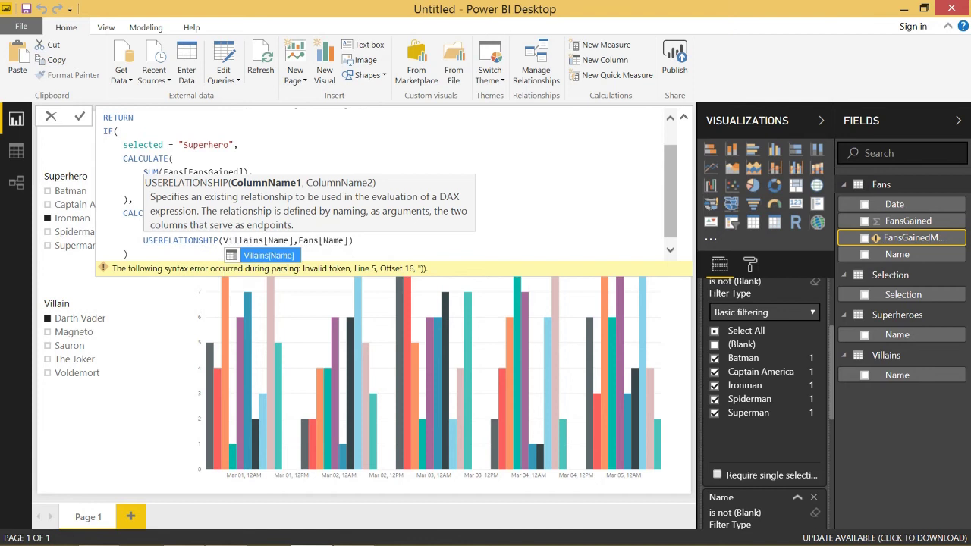
pyautogui.click(129, 253)
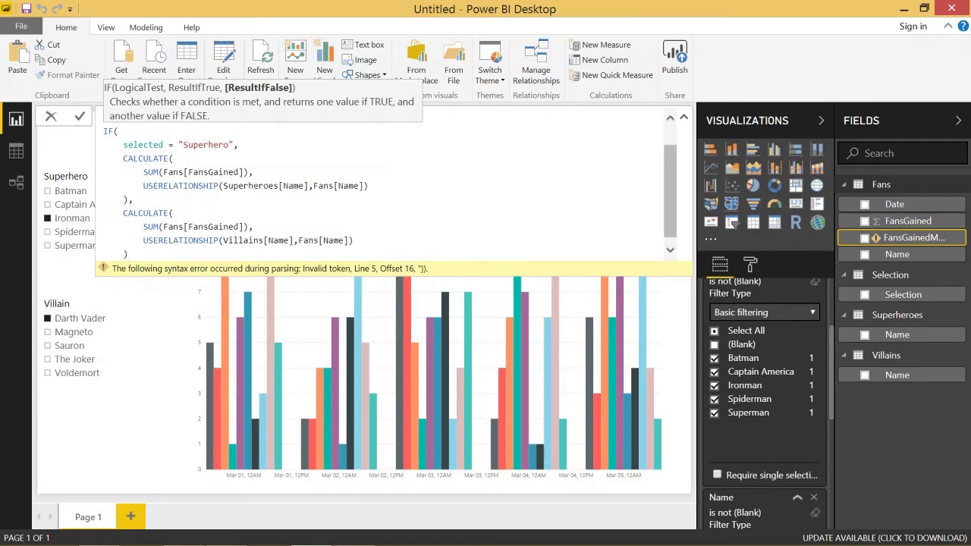
# Step: Close the IF with ')' and commit FansGainedMeasure
pyautogui.hotkey('shift', 'Return')
pyautogui.write(')')
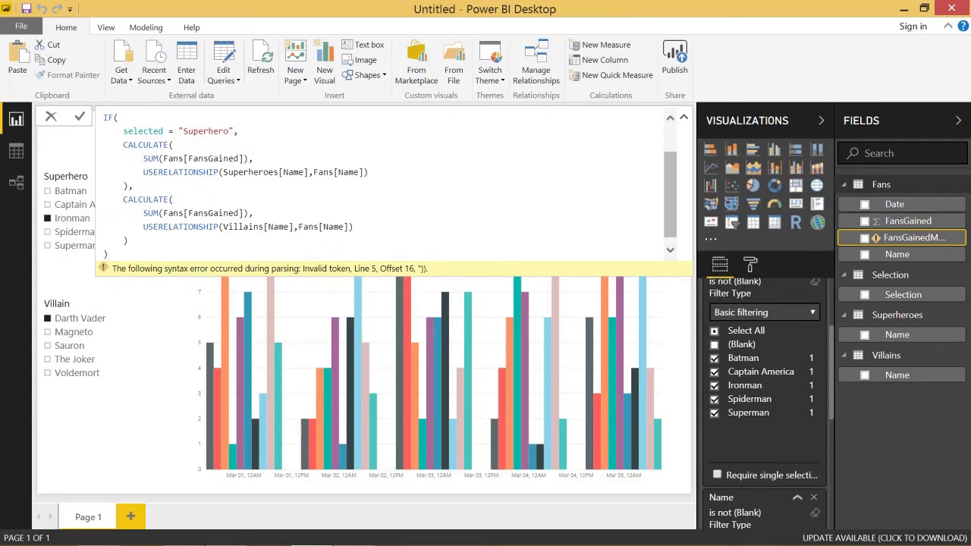
pyautogui.press('Return')
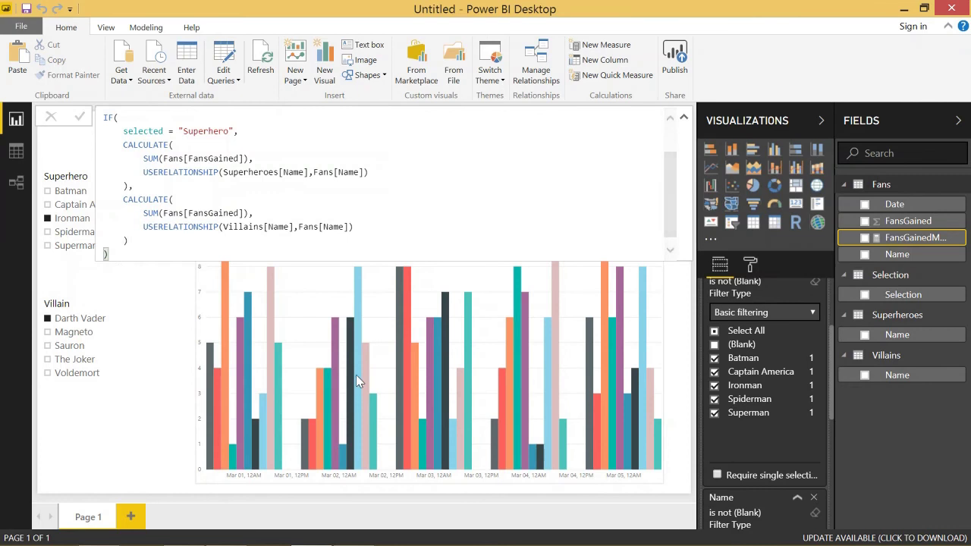
# Step: Replace FansGained with FansGainedMeasure in the column chart's values
pyautogui.click(356, 374)
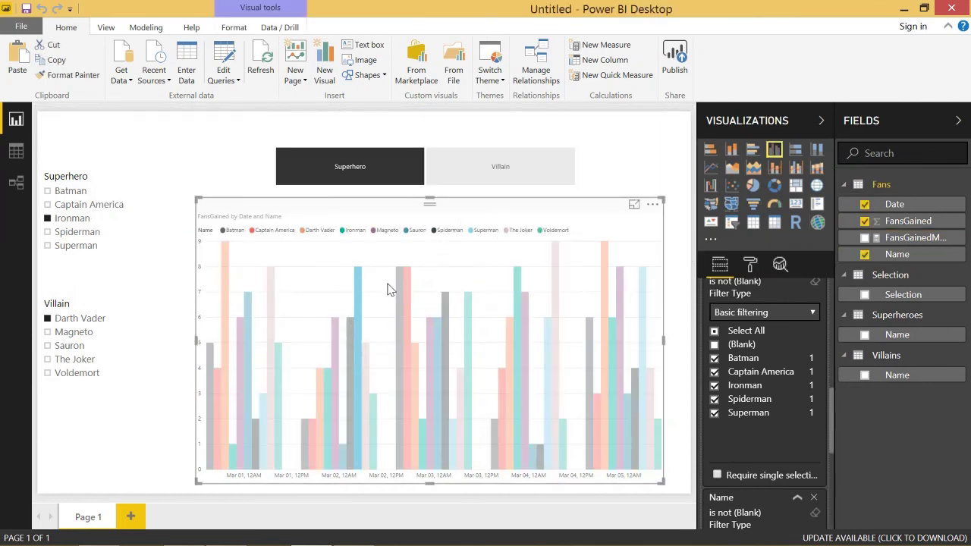
pyautogui.click(357, 329)
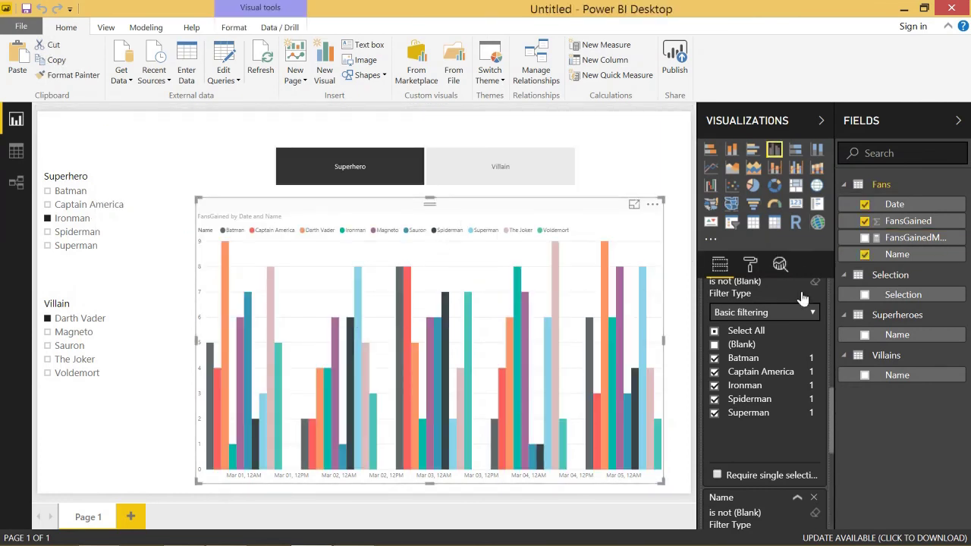
pyautogui.scroll(10, 789, 326)
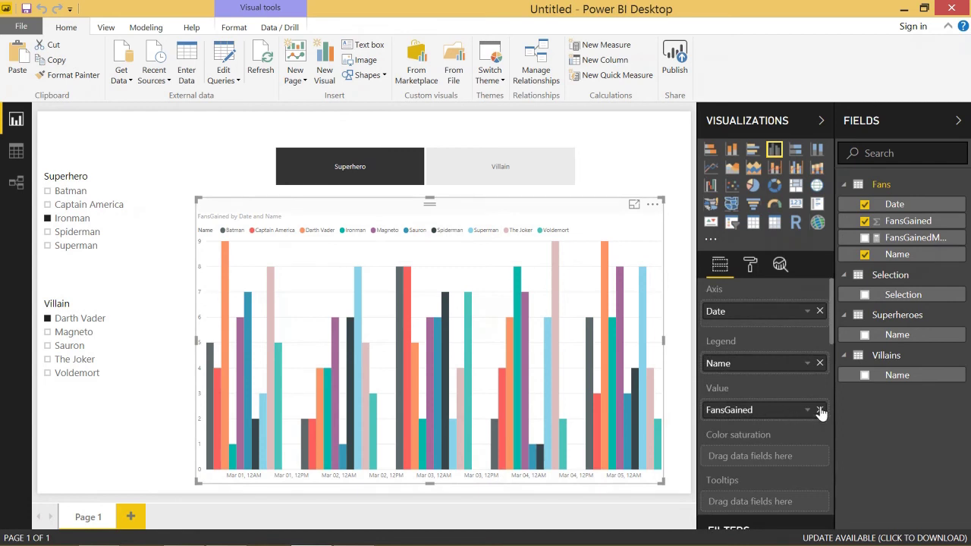
pyautogui.click(820, 410)
pyautogui.moveTo(893, 243); pyautogui.dragTo(759, 405)
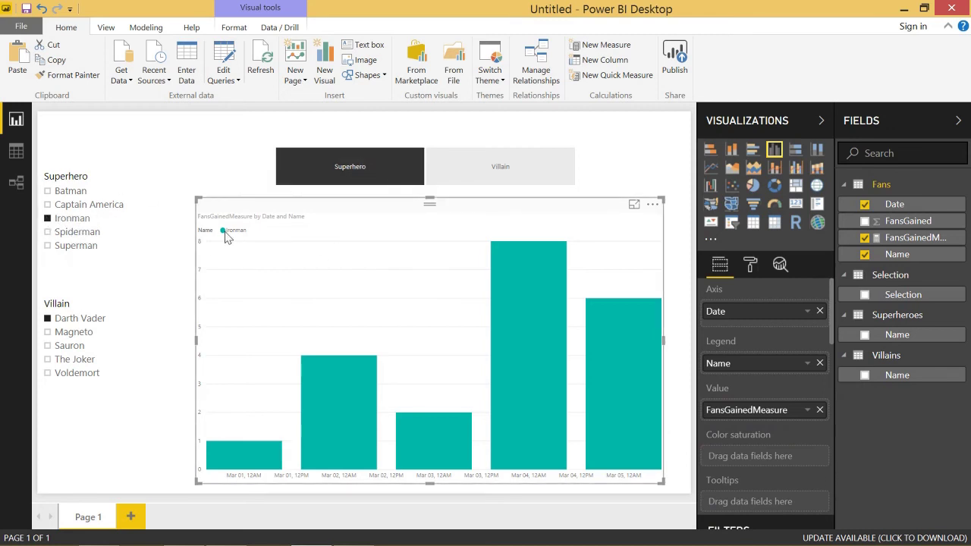
# Step: Tick Spiderman, Superman, Magneto and Sauron, then set the Selection slicer to Villain
pyautogui.keyDown('ctrl'); pyautogui.click(80, 233); pyautogui.keyUp('ctrl')
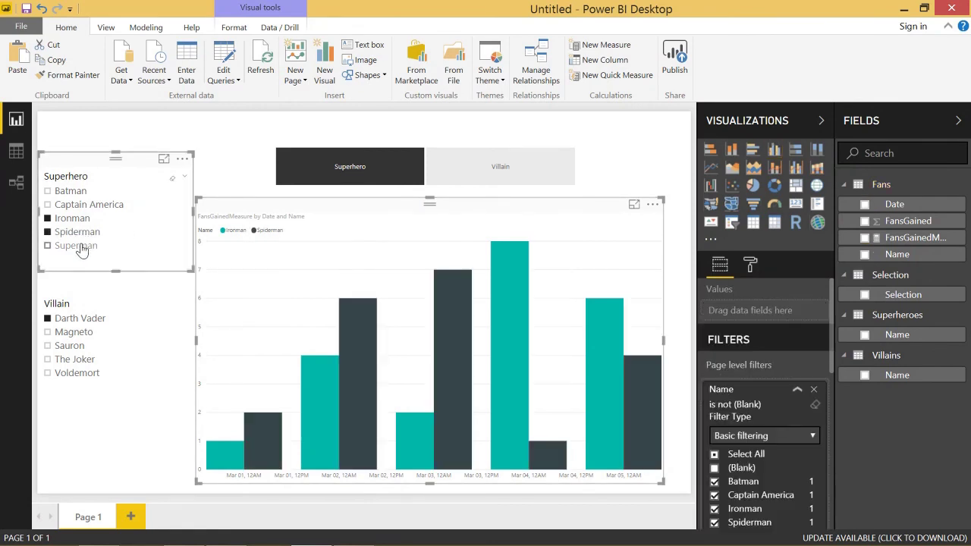
pyautogui.keyDown('ctrl'); pyautogui.click(76, 245); pyautogui.keyUp('ctrl')
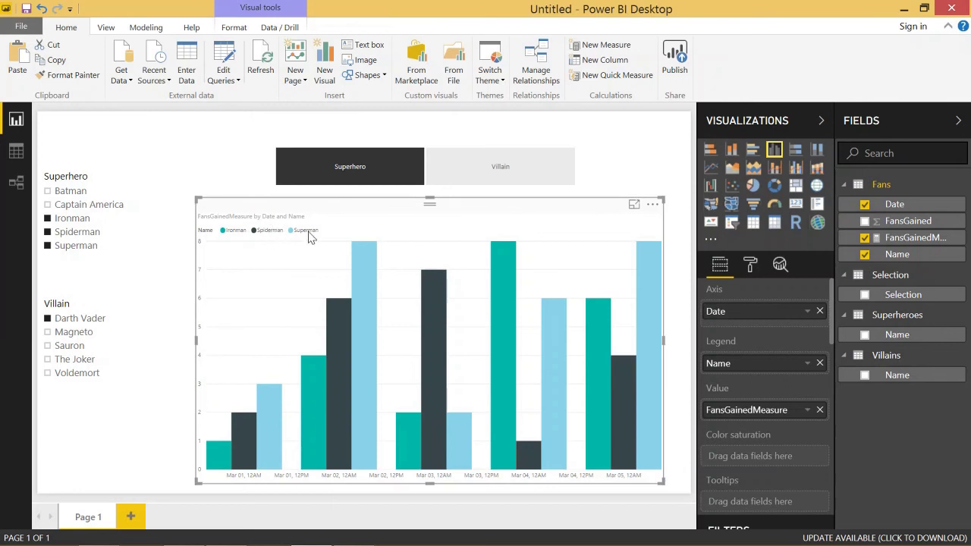
pyautogui.keyDown('ctrl'); pyautogui.click(73, 331); pyautogui.keyUp('ctrl')
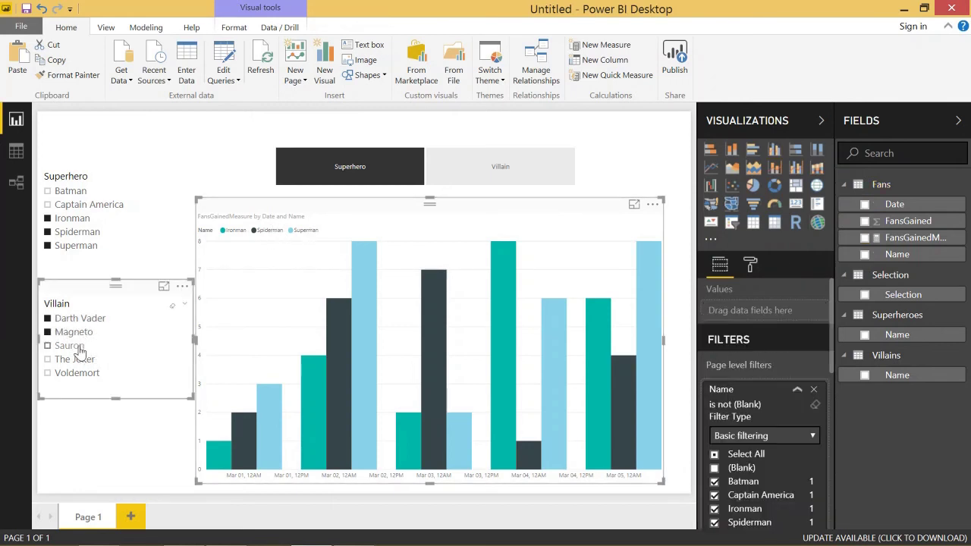
pyautogui.keyDown('ctrl'); pyautogui.click(76, 346); pyautogui.keyUp('ctrl')
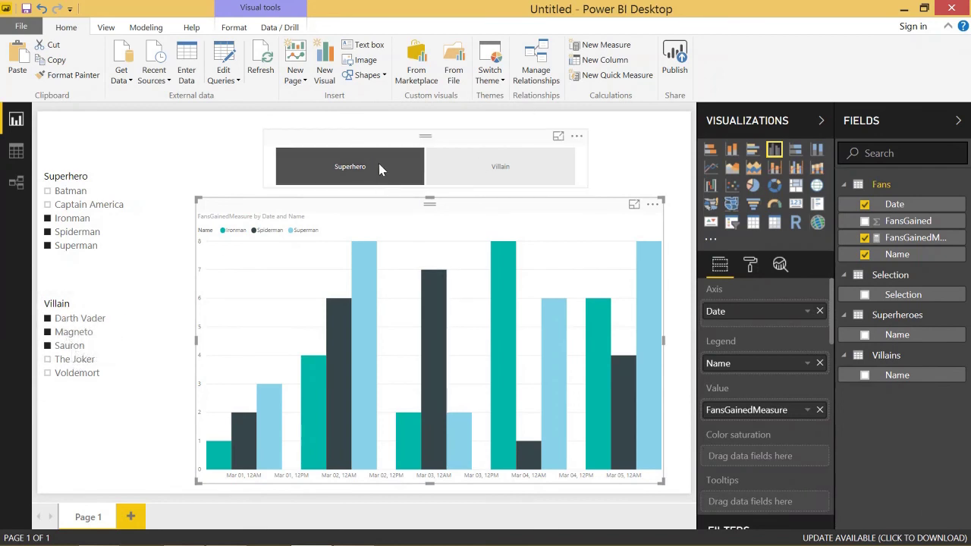
pyautogui.click(465, 163)
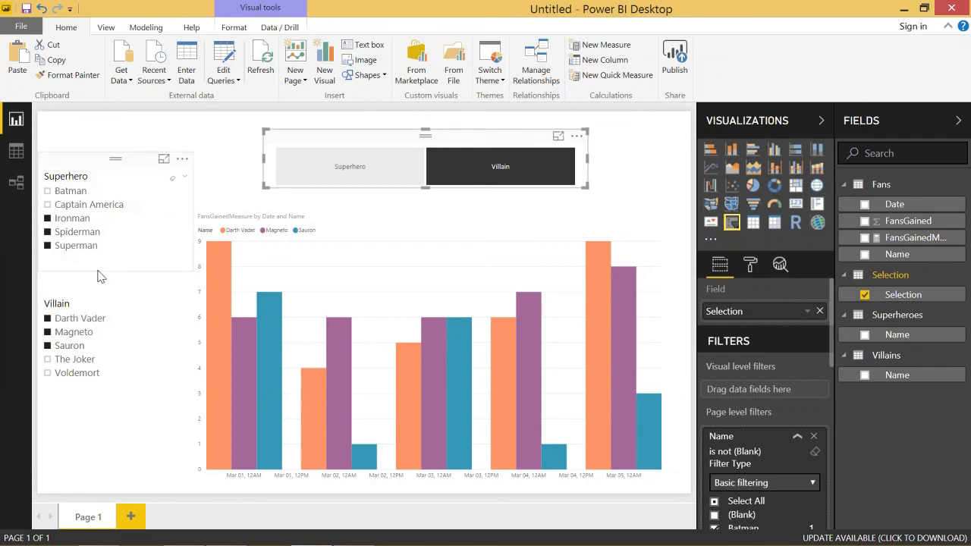
pyautogui.click(16, 182)
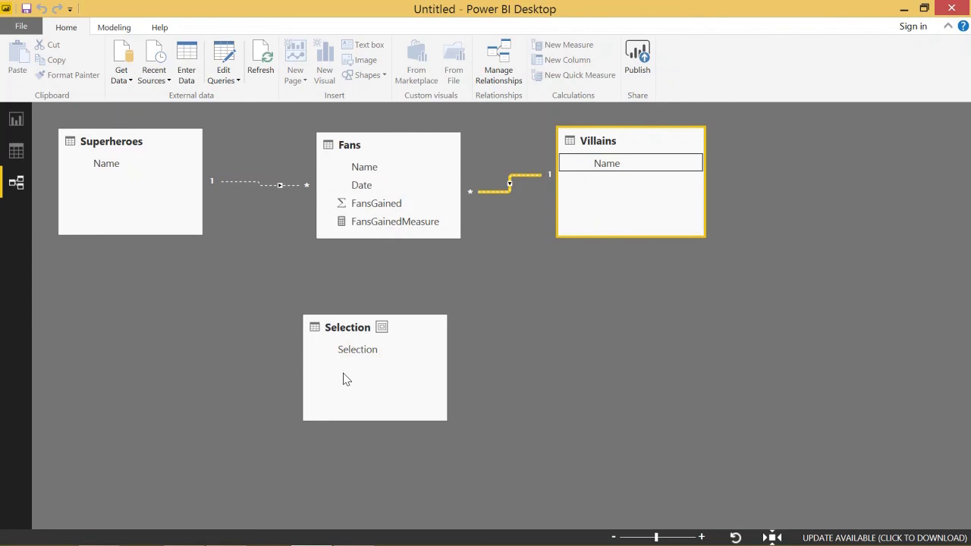
pyautogui.click(28, 120)
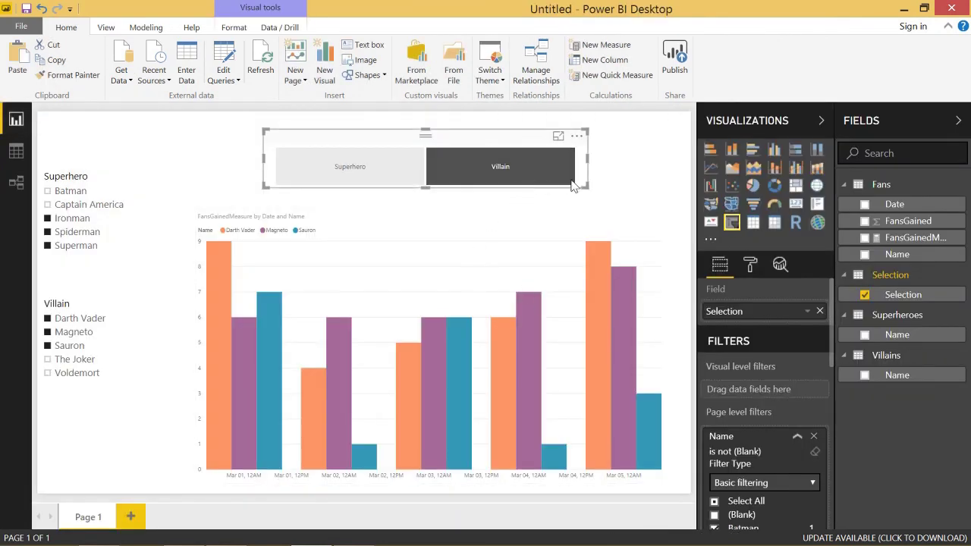
# Step: Review the full FansGainedMeasure formula without editing it, then collapse it to one line
pyautogui.click(910, 238)
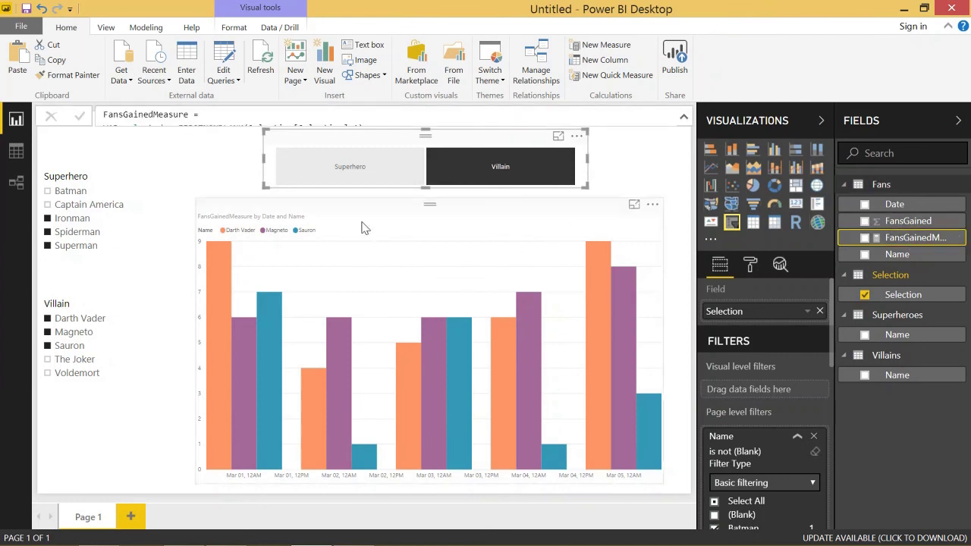
pyautogui.click(683, 119)
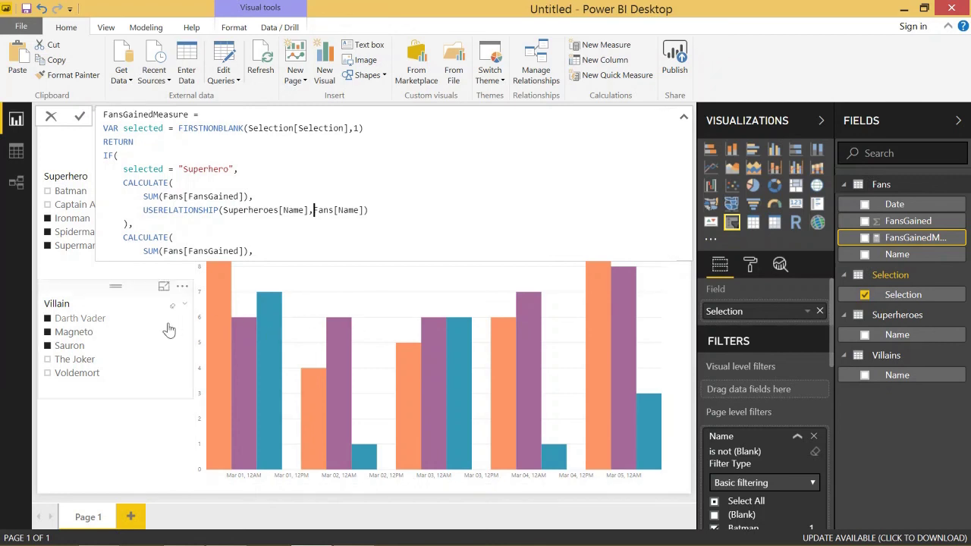
pyautogui.click(138, 422)
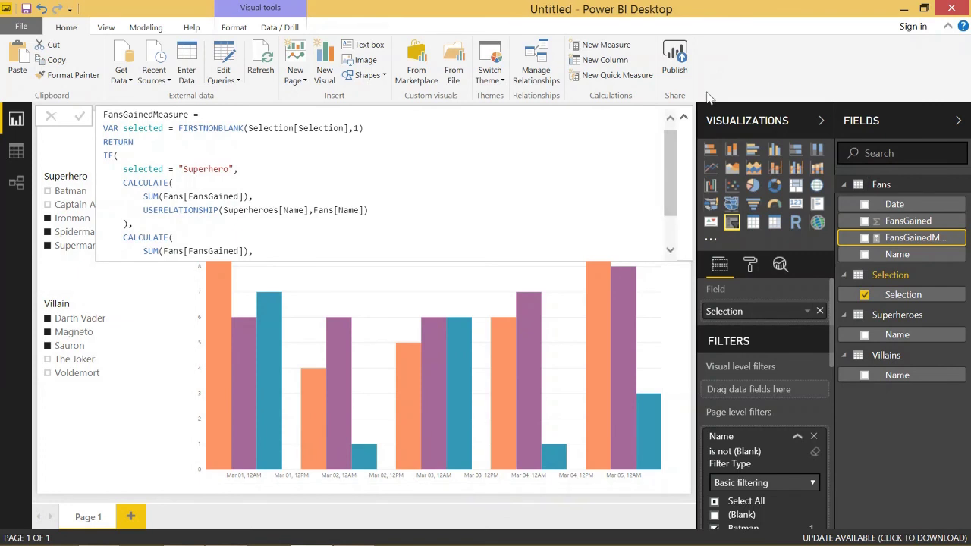
pyautogui.click(683, 116)
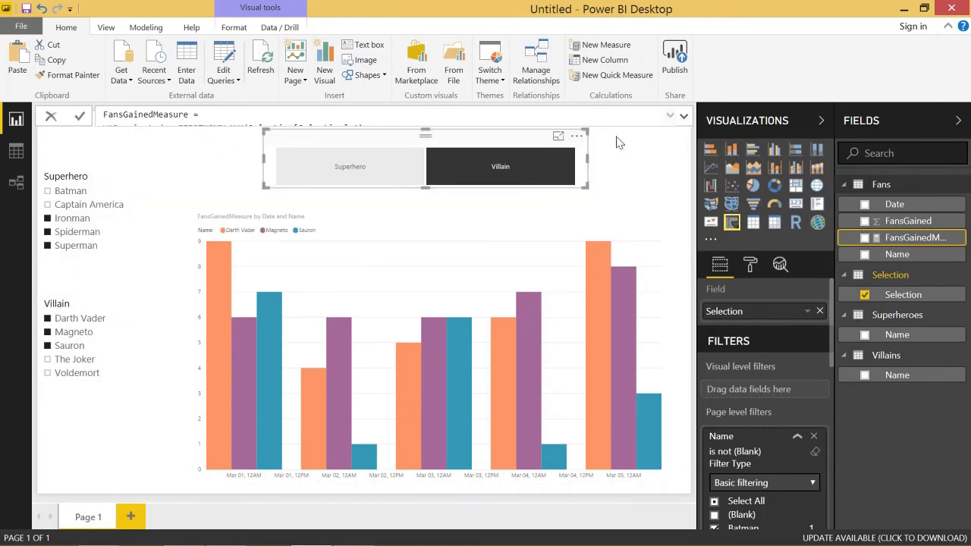
# Step: Select only Captain America in the Superhero slicer, then toggle Selection to Superhero and back to Villain
pyautogui.click(84, 206)
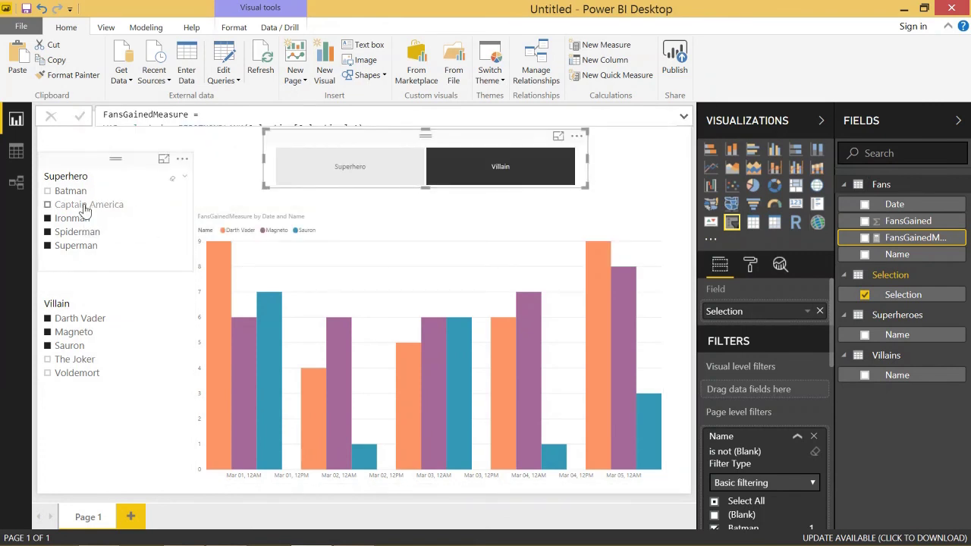
pyautogui.click(326, 173)
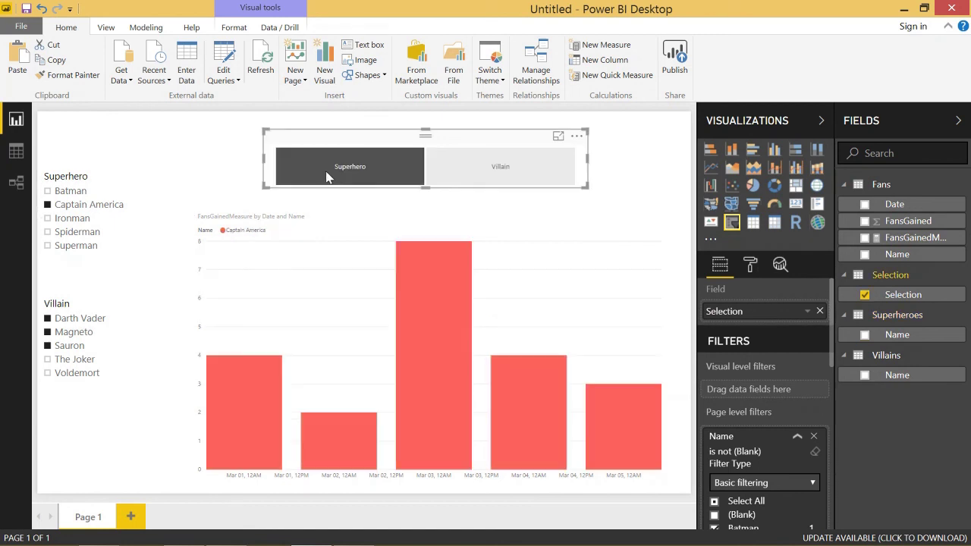
pyautogui.click(516, 166)
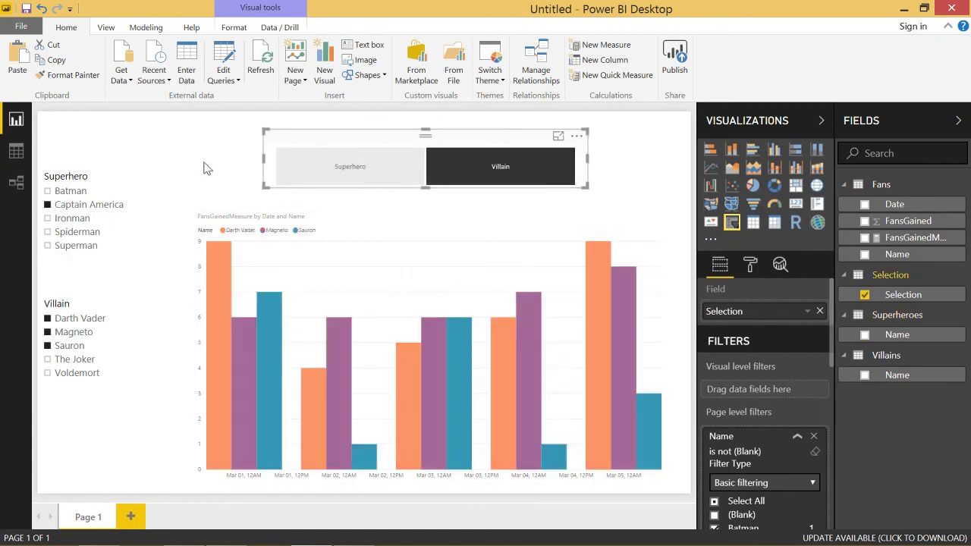